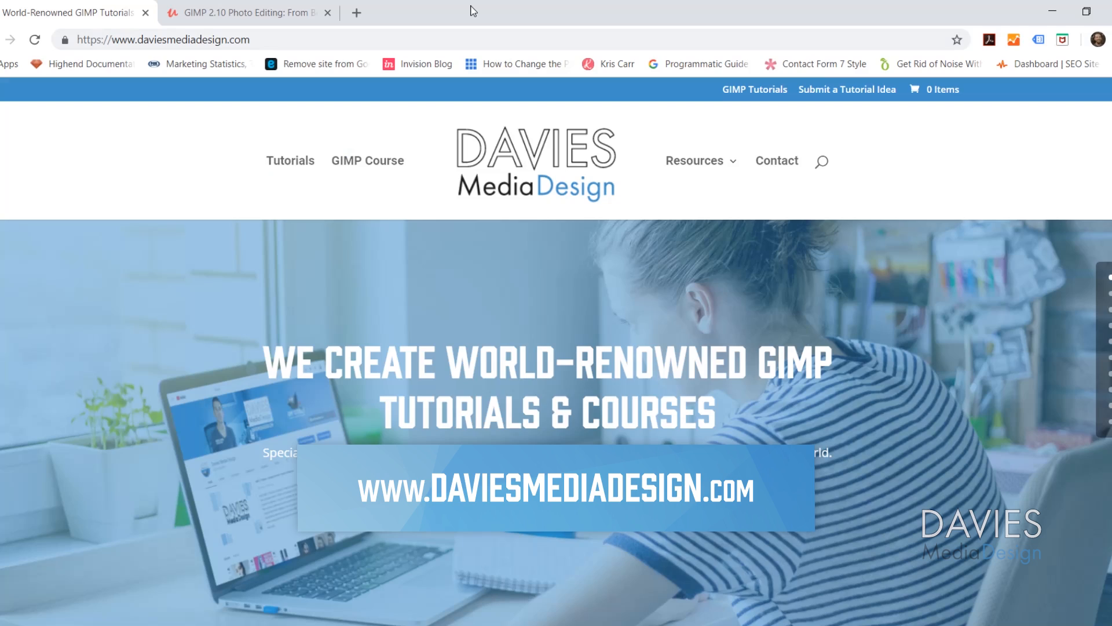
Step: Look through the Davies Media Design homepage, from the course offers down to the translation and playlist sections
scroll(423, 220, "down", 8)
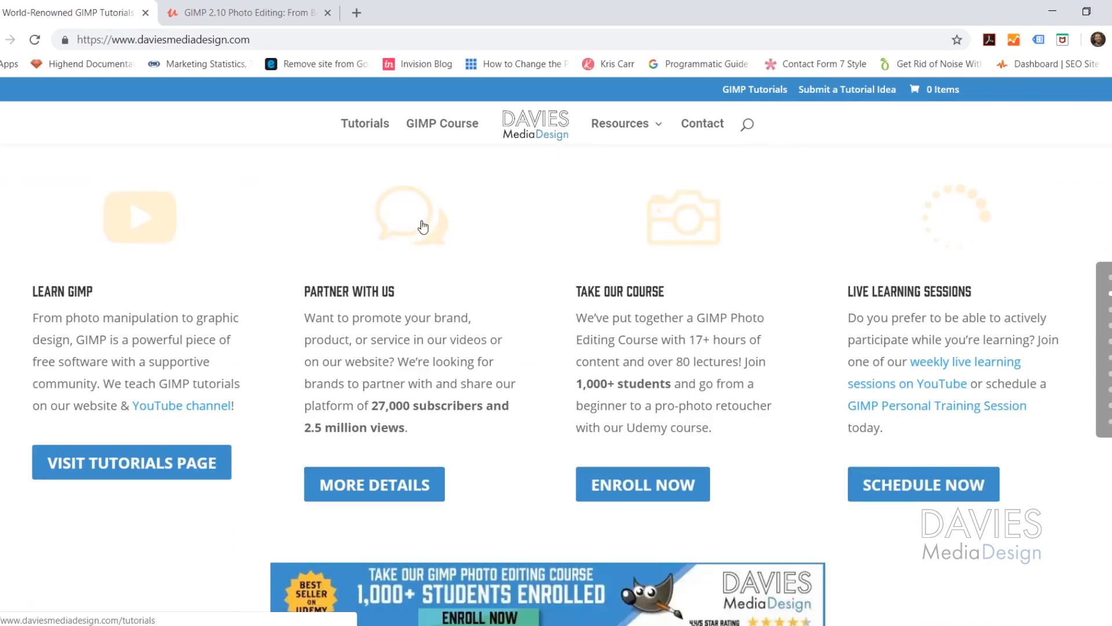
scroll(423, 226, "down", 15)
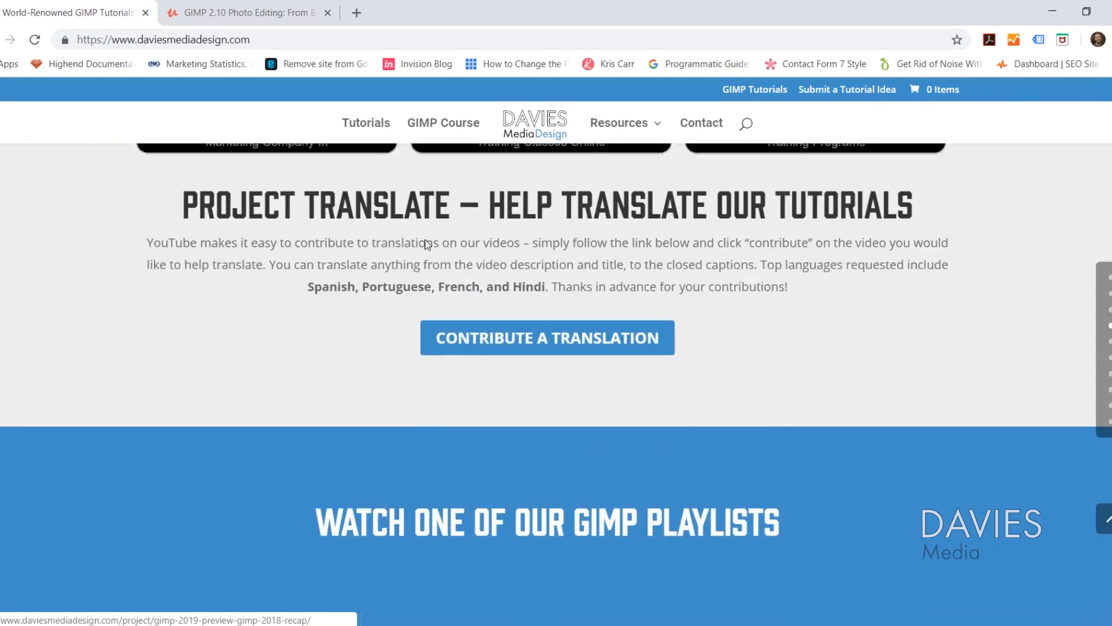
scroll(427, 237, "down", 10)
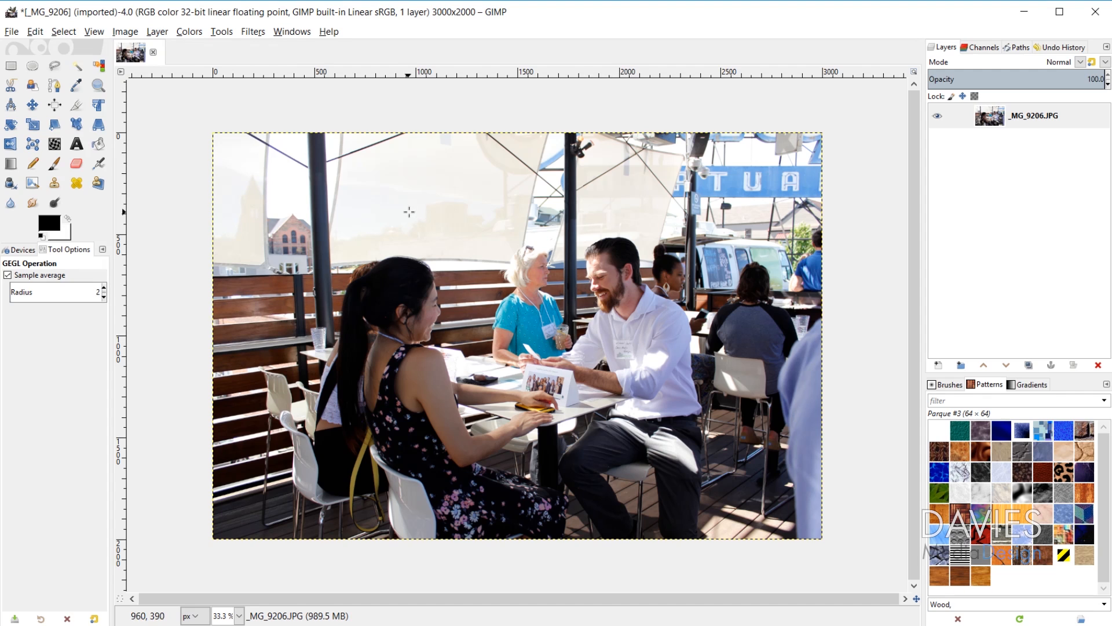
Step: Open the Shadows-Highlights adjustment for the photo in GIMP and place its dialog so the image is easy to see
left_click(189, 34)
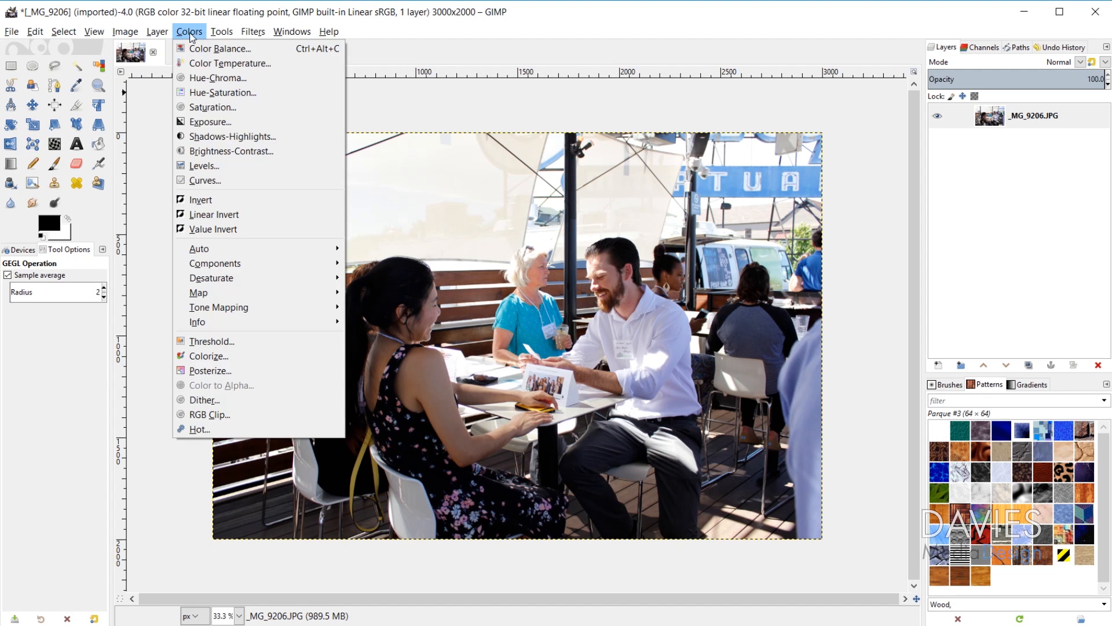
left_click(245, 137)
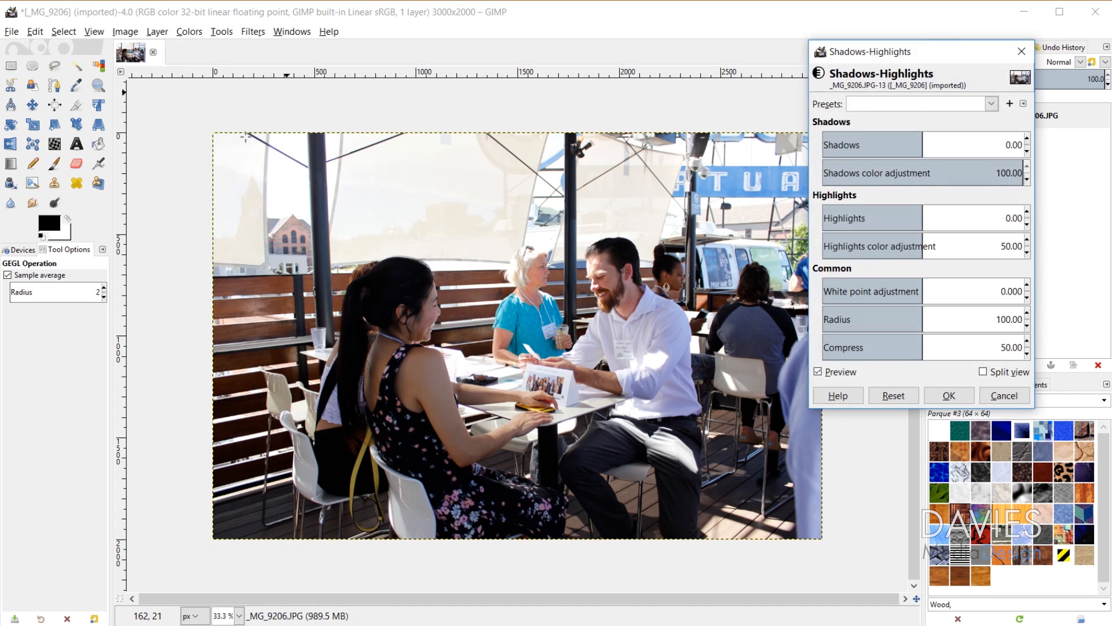
left_click_drag(926, 51, 853, 100)
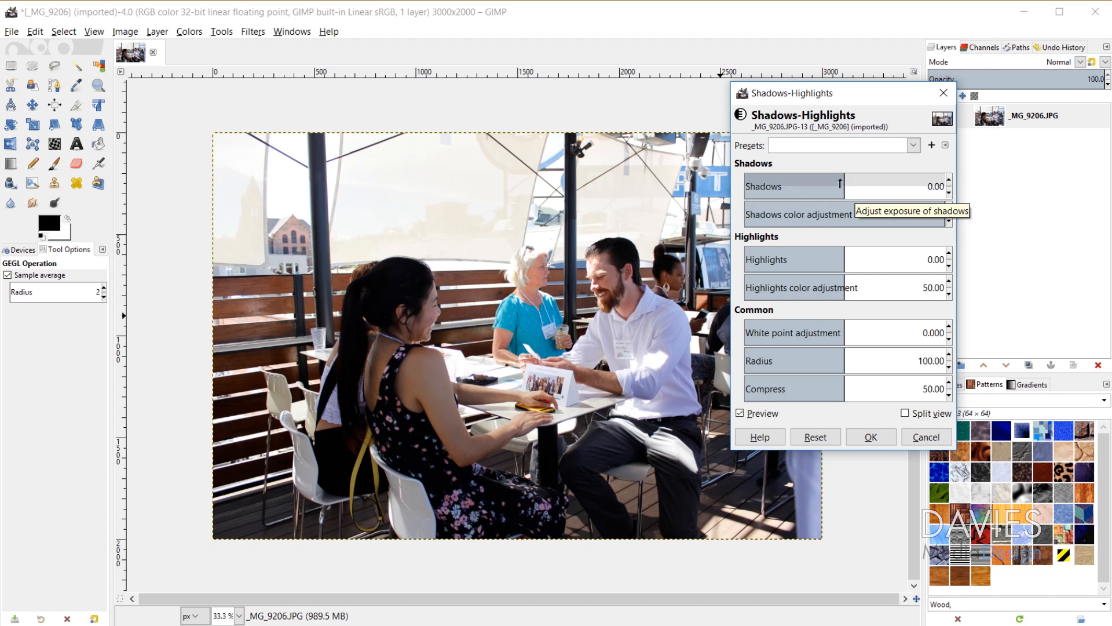
left_click_drag(820, 92, 916, 49)
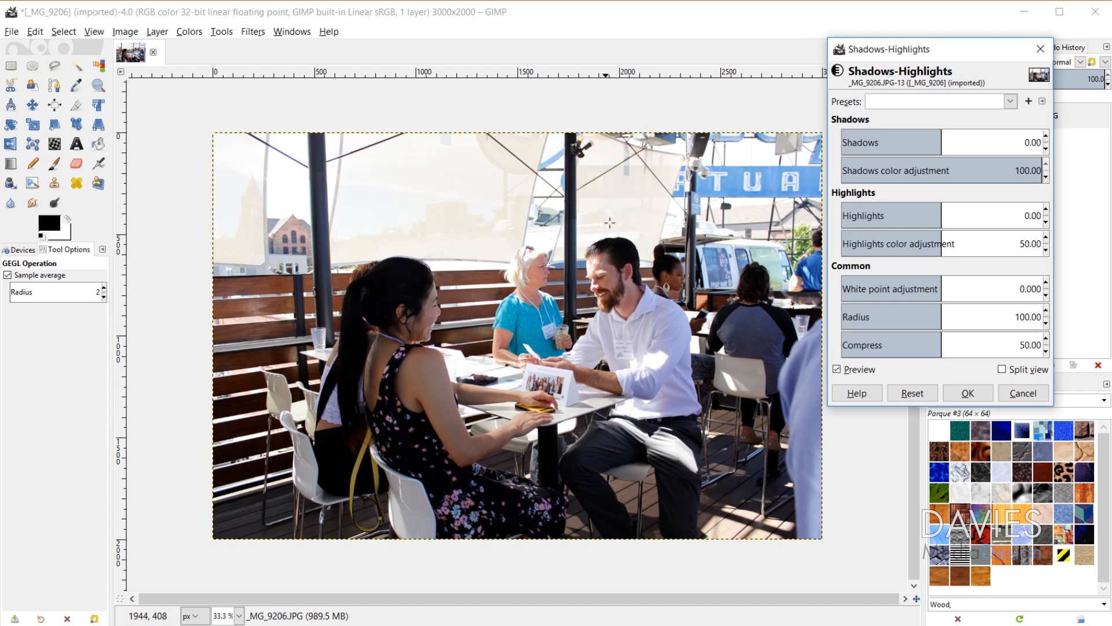
scroll(591, 264, "up", 4)
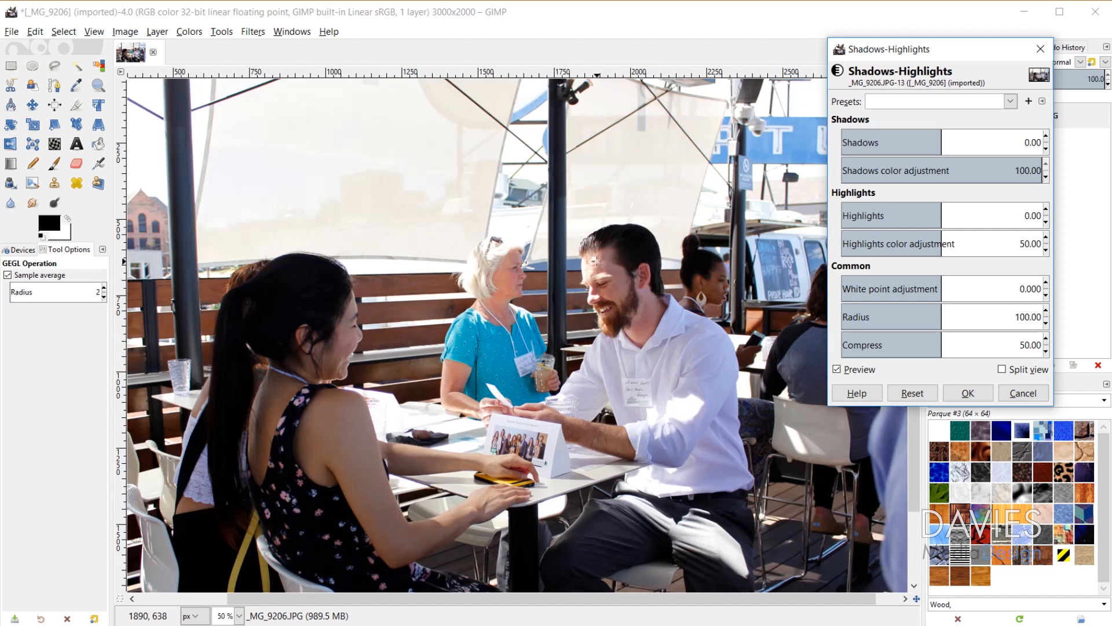
scroll(564, 228, "down", 4)
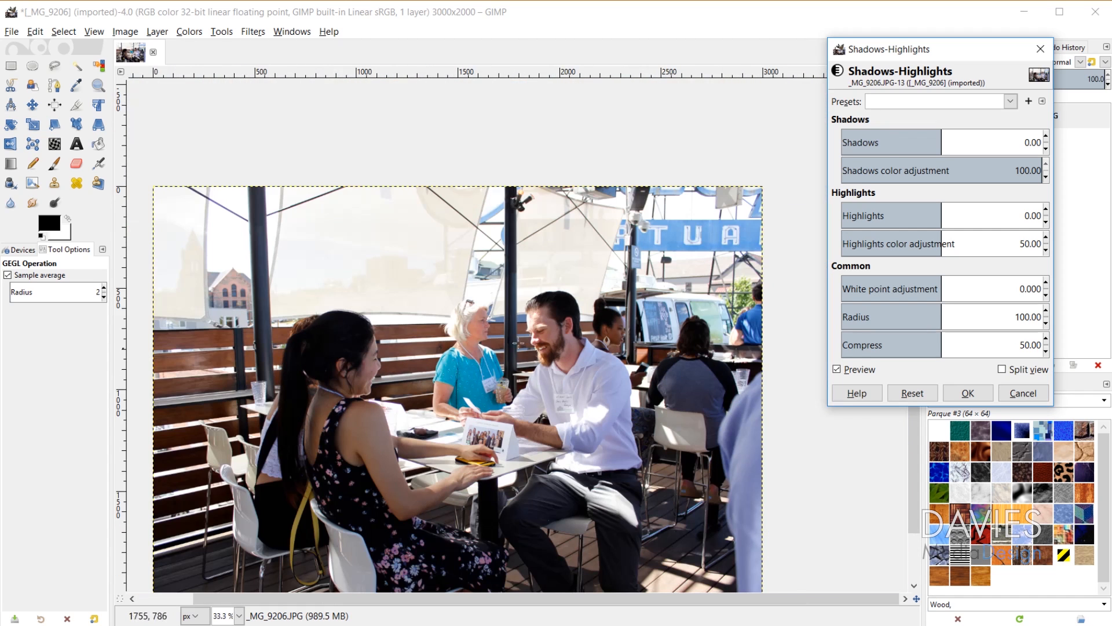
scroll(458, 408, "down", 1)
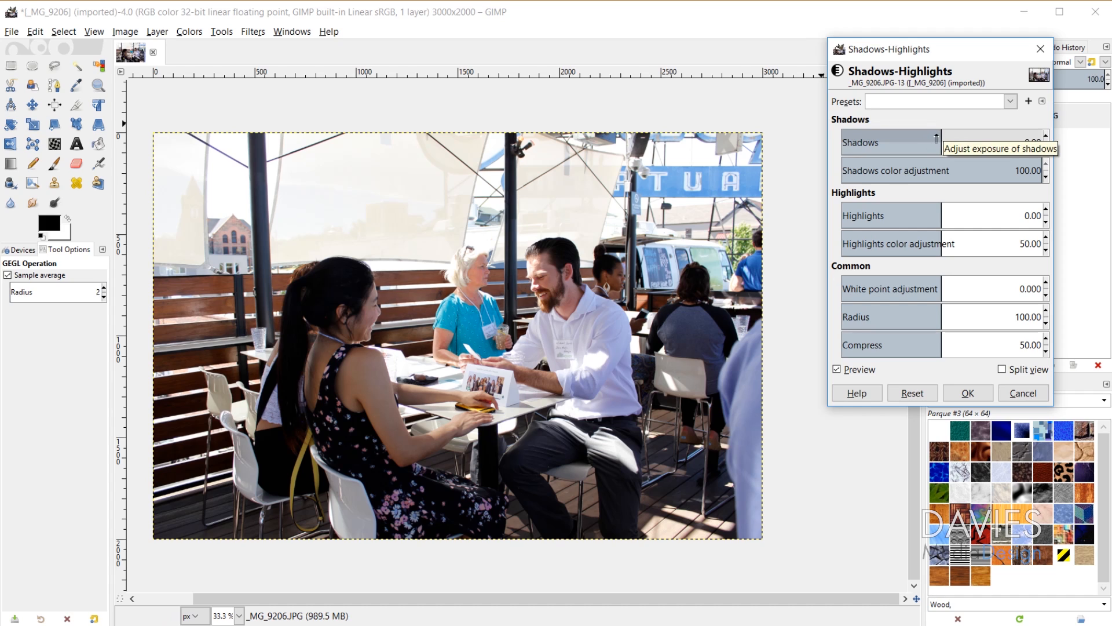
Step: Try the Shadows exposure at 100 and at -100, and reset the adjustment to its defaults
left_click_drag(941, 139, 1066, 141)
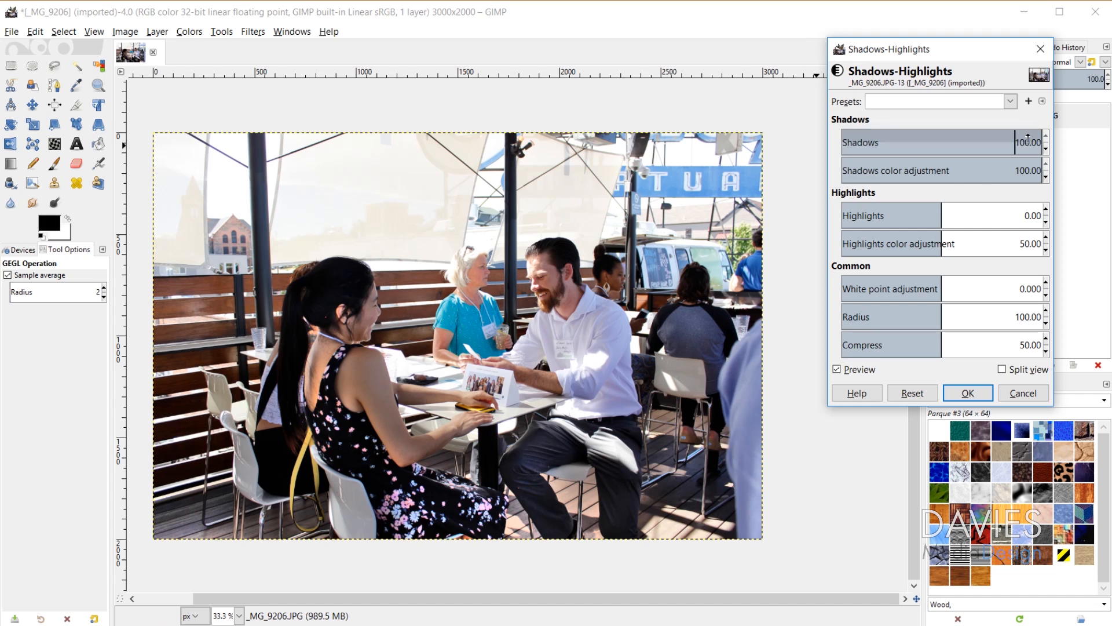
left_click_drag(1025, 139, 824, 140)
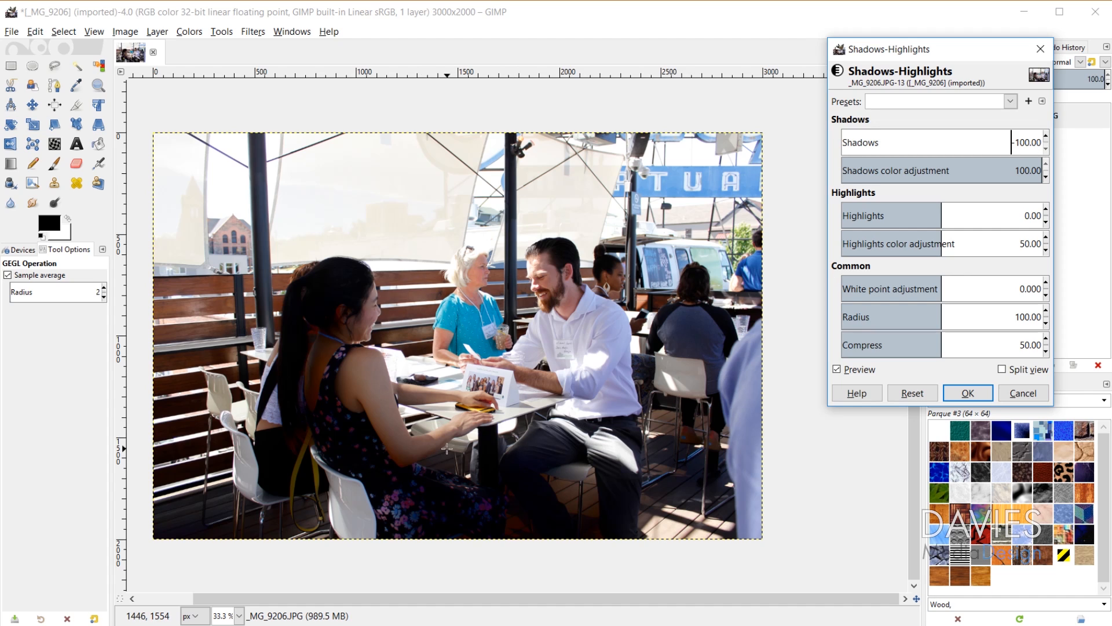
left_click(912, 394)
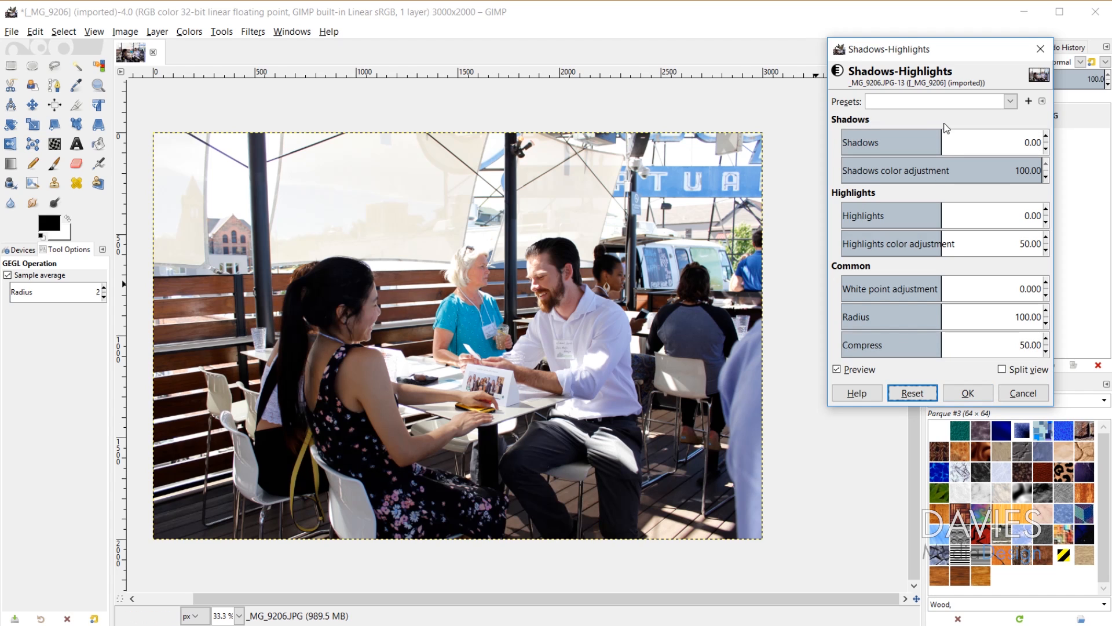
Step: Try Shadows at 100 with Shadows color adjustment at 0
left_click_drag(950, 139, 1043, 139)
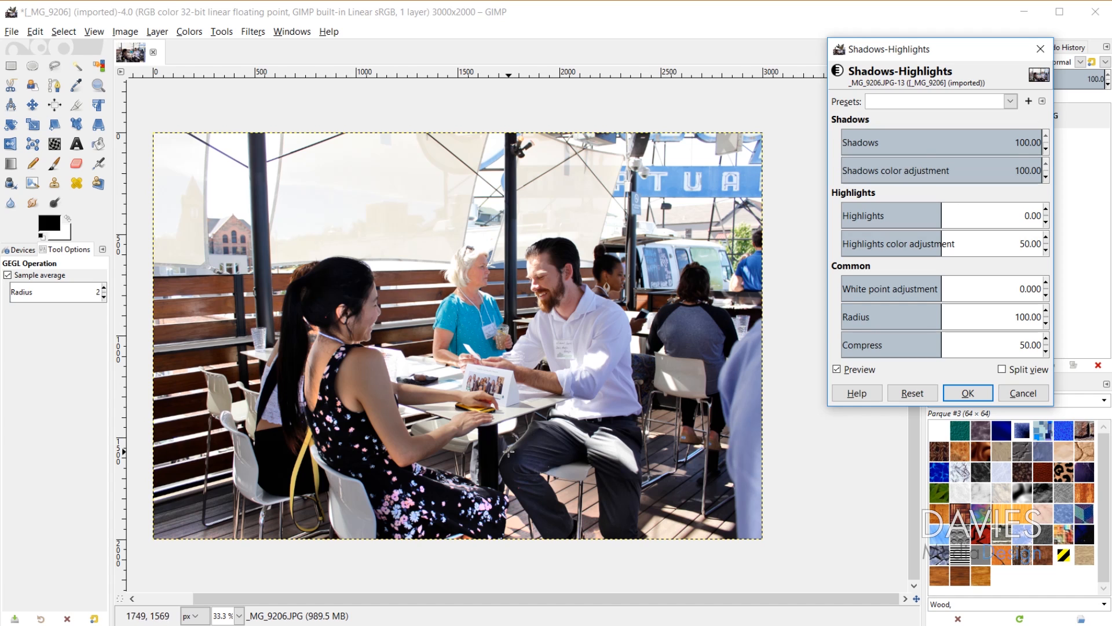
left_click_drag(985, 171, 678, 176)
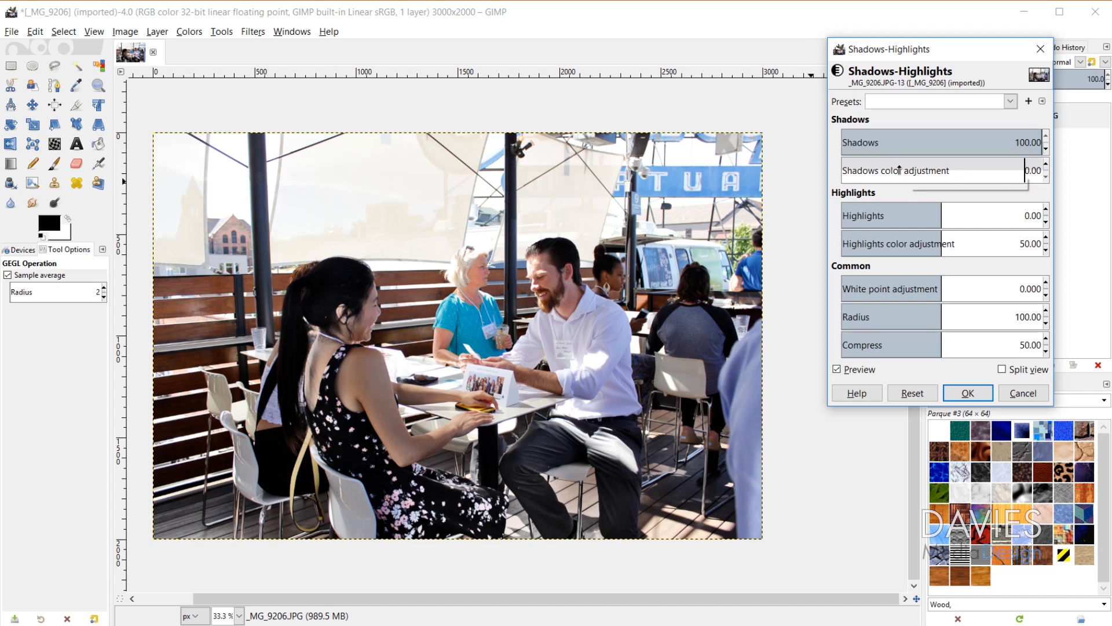
Step: Examine the shadow colors on the seated woman's dress and yellow strap up close, and compare them with the whole photo
scroll(316, 500, "up", 6, "ctrl")
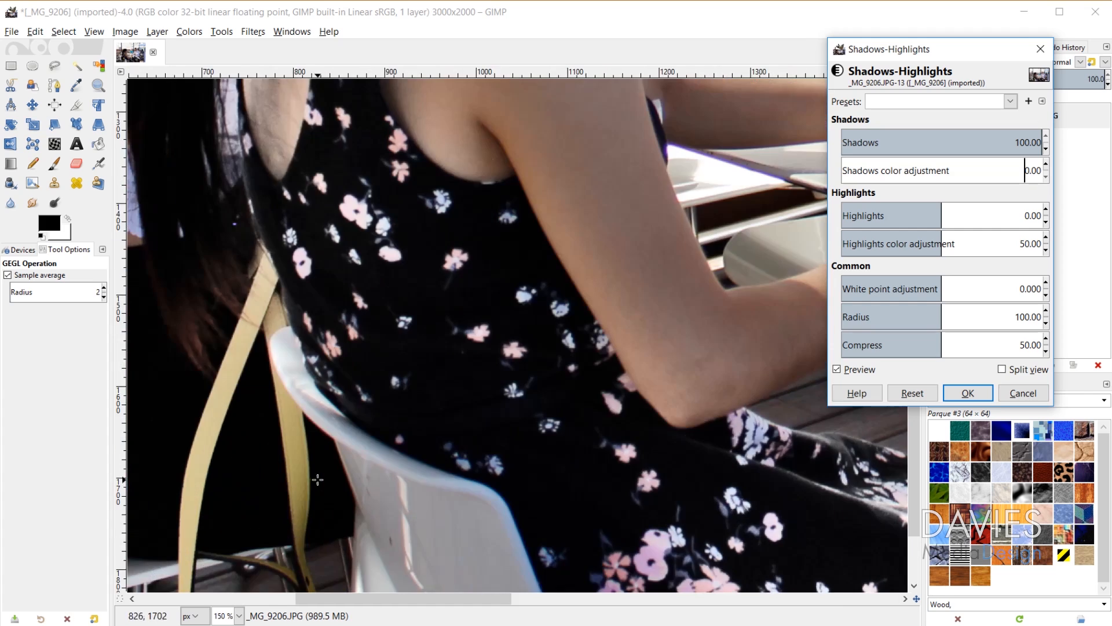
scroll(369, 317, "down", 3, "ctrl")
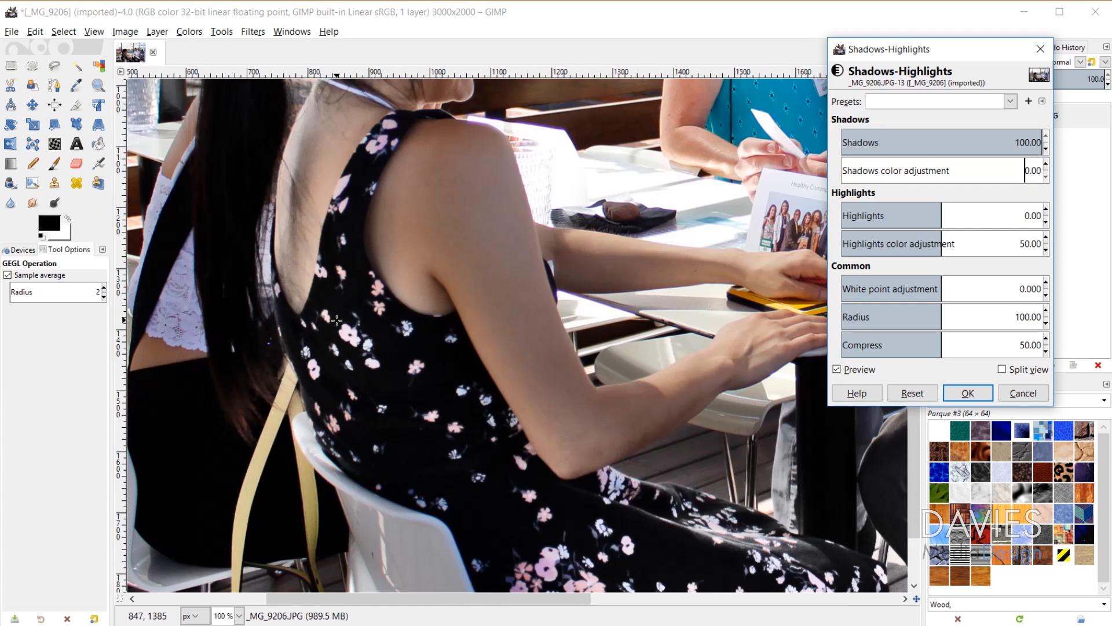
scroll(335, 375, "up", 5)
scroll(348, 417, "down", 4)
scroll(390, 371, "down", 2, "ctrl")
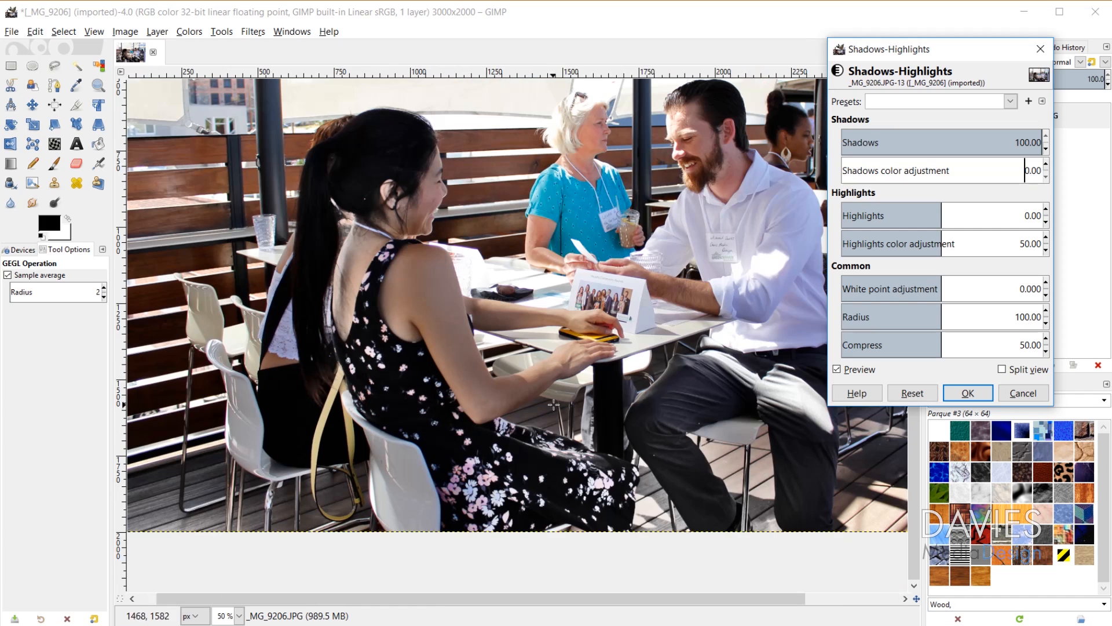
scroll(620, 374, "down", 1, "ctrl")
scroll(627, 371, "up", 1)
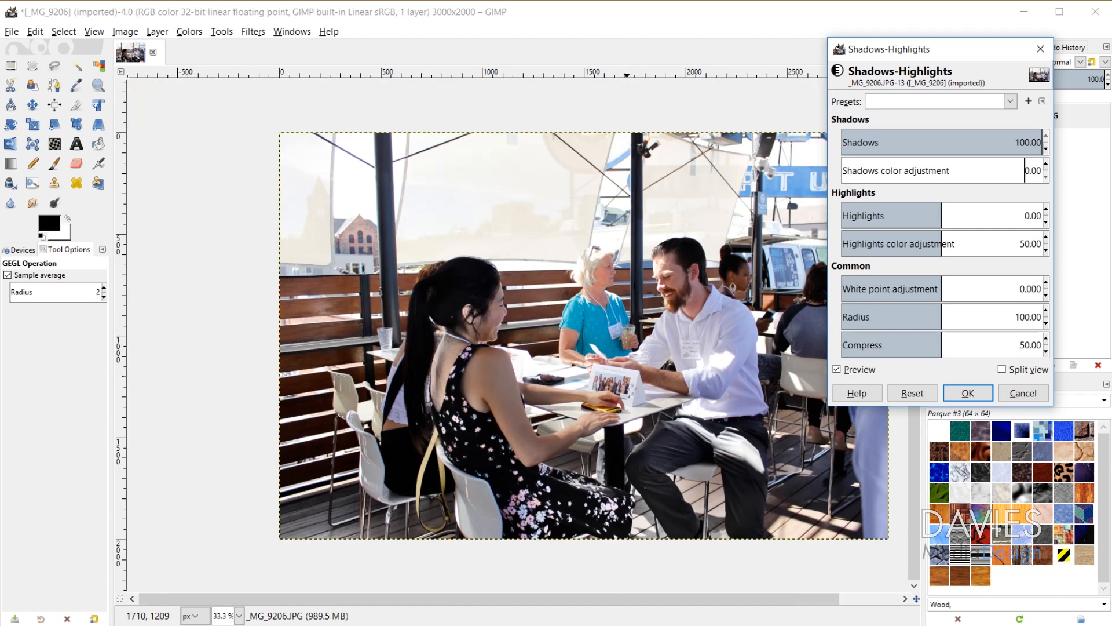
left_click_drag(635, 601, 700, 602)
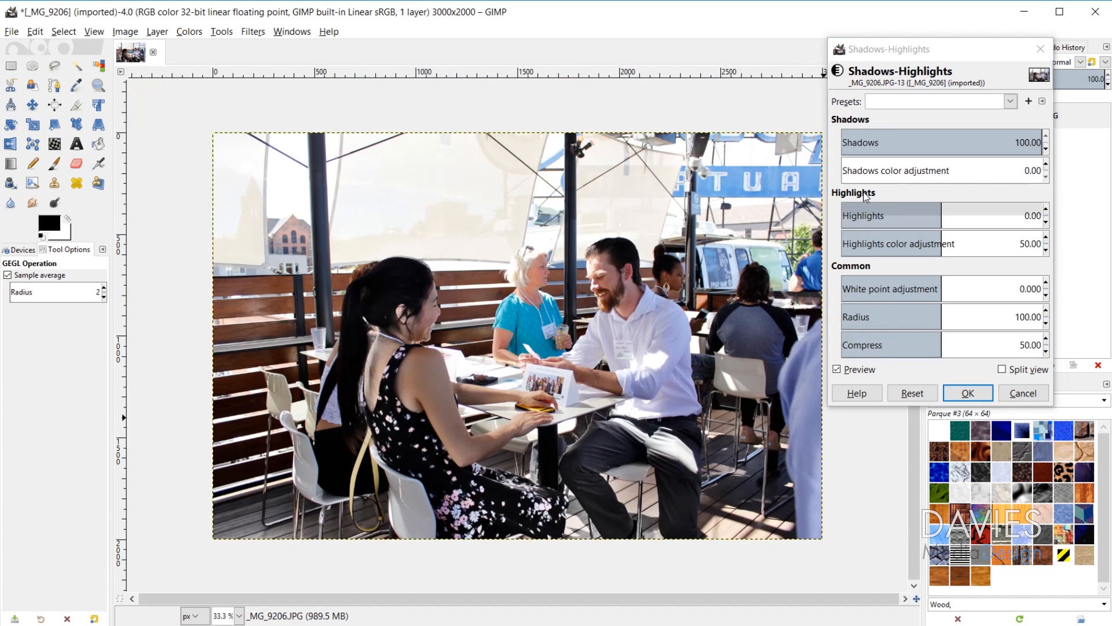
Step: Return Shadows color adjustment to 100 and reset the whole adjustment to its defaults
left_click_drag(864, 169, 1043, 169)
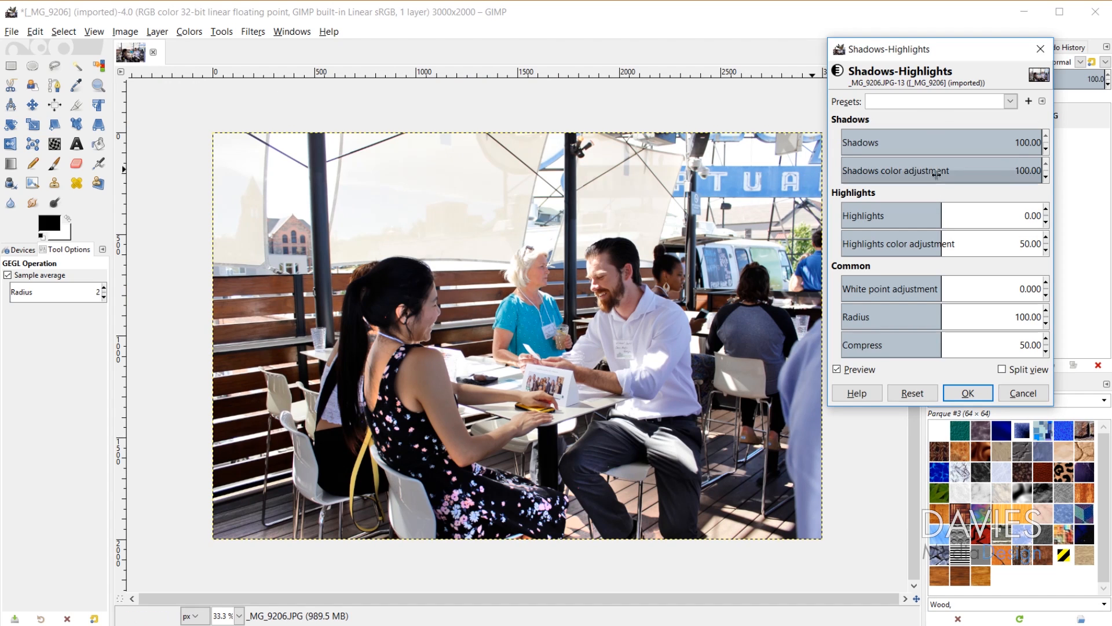
left_click(912, 393)
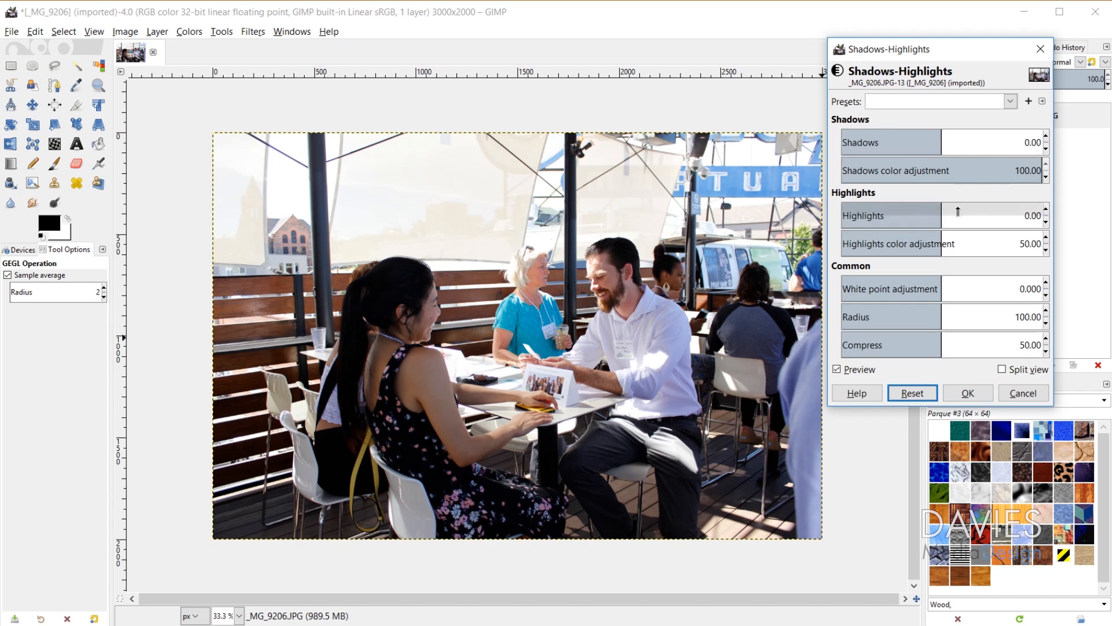
Step: Try raising Highlights to 100 and lowering it, and reset the adjustment to its defaults
left_click_drag(942, 209, 1015, 214)
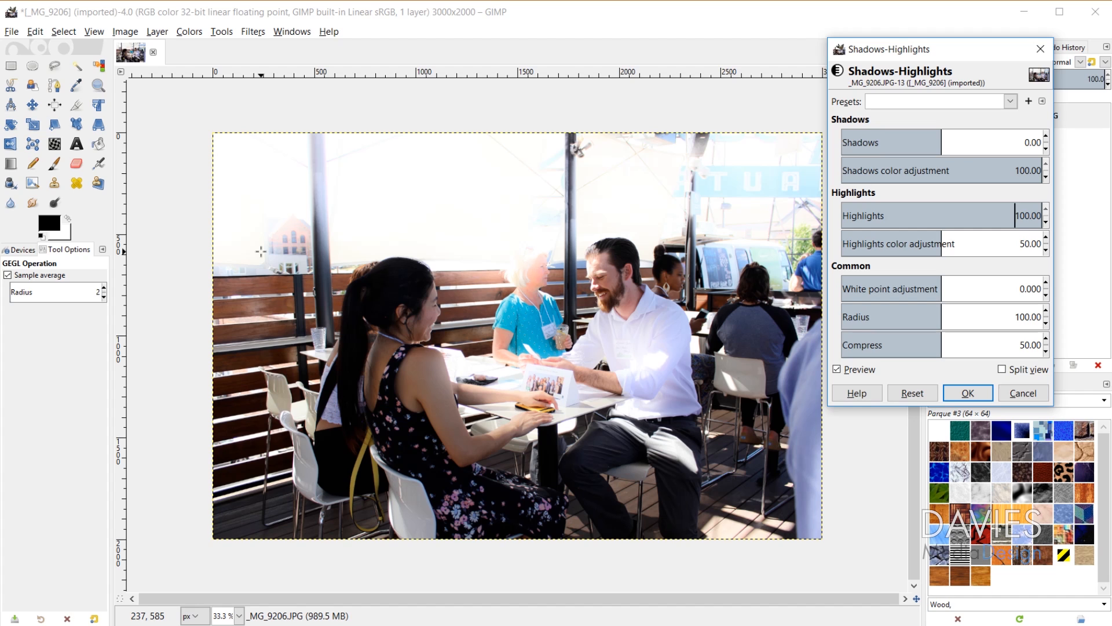
left_click_drag(1014, 212, 844, 215)
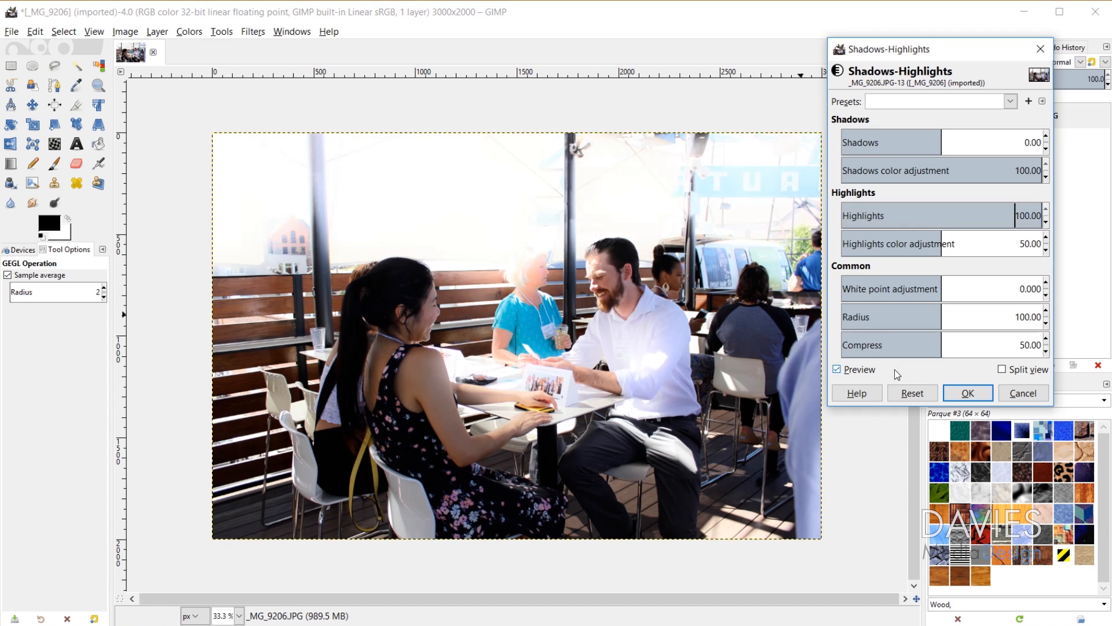
left_click(912, 392)
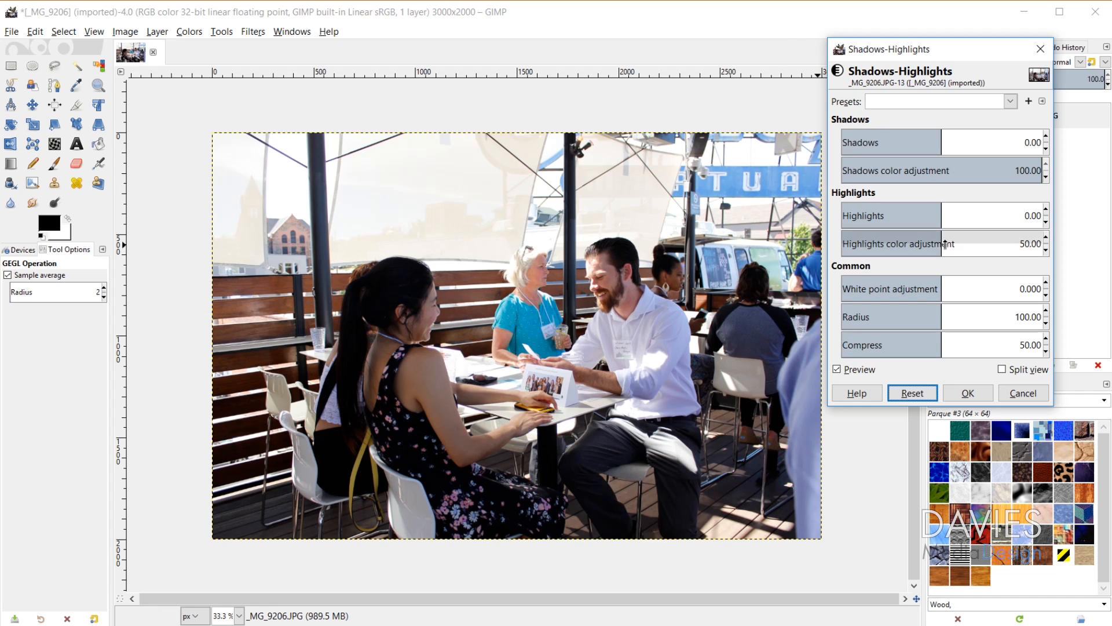
Step: Try Highlights at 100 while switching Highlights color adjustment between 100 and 0
left_click_drag(946, 243, 1047, 244)
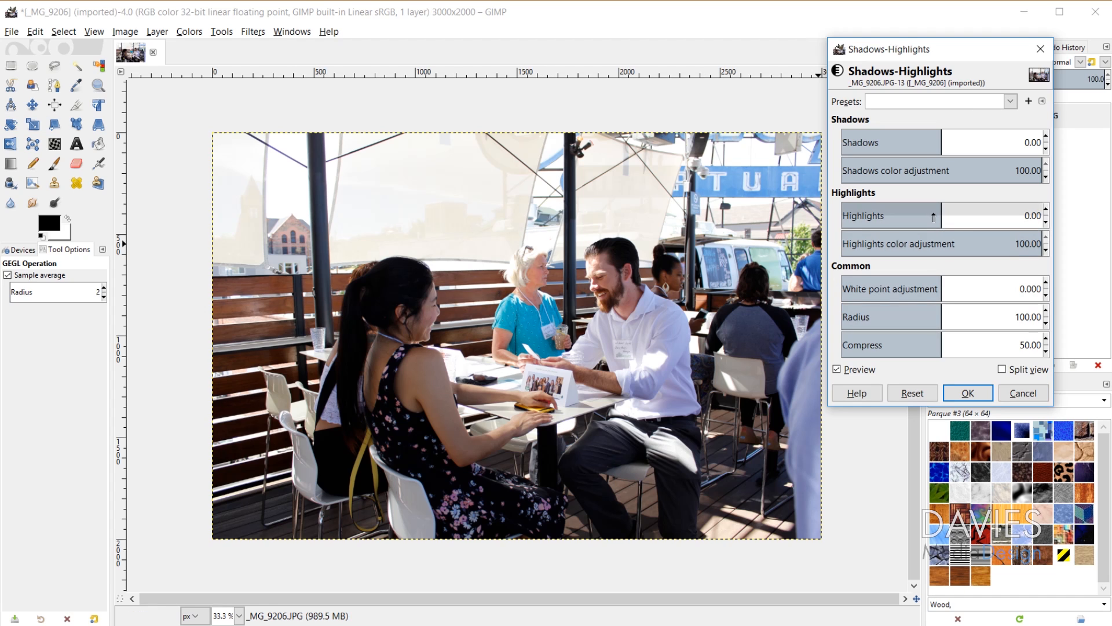
left_click_drag(937, 210, 1052, 223)
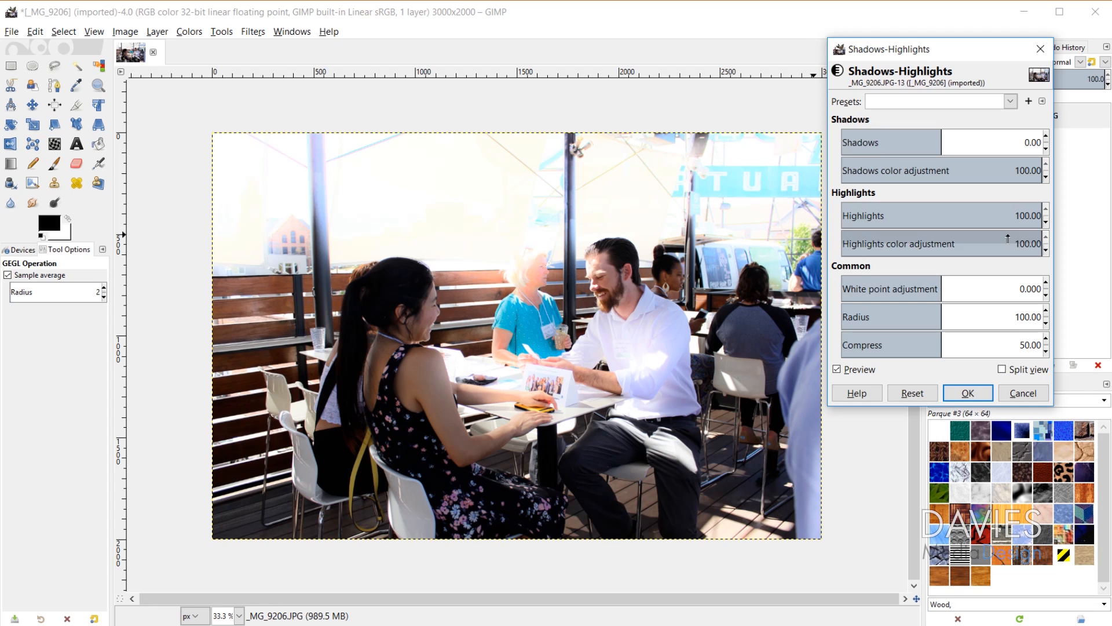
left_click_drag(1036, 242, 557, 282)
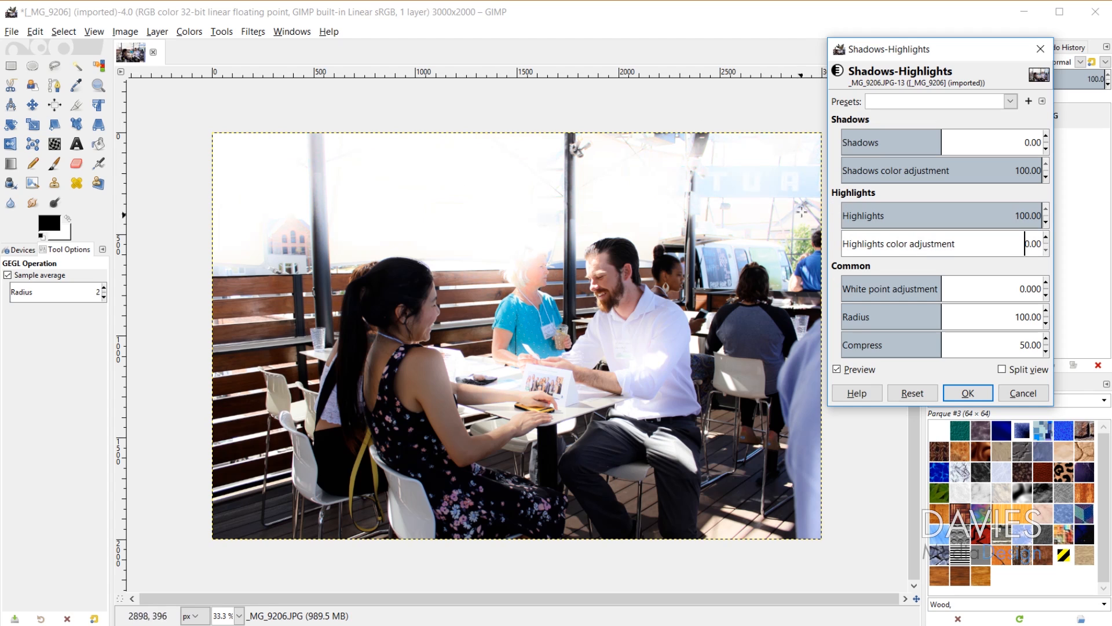
left_click_drag(849, 240, 1058, 233)
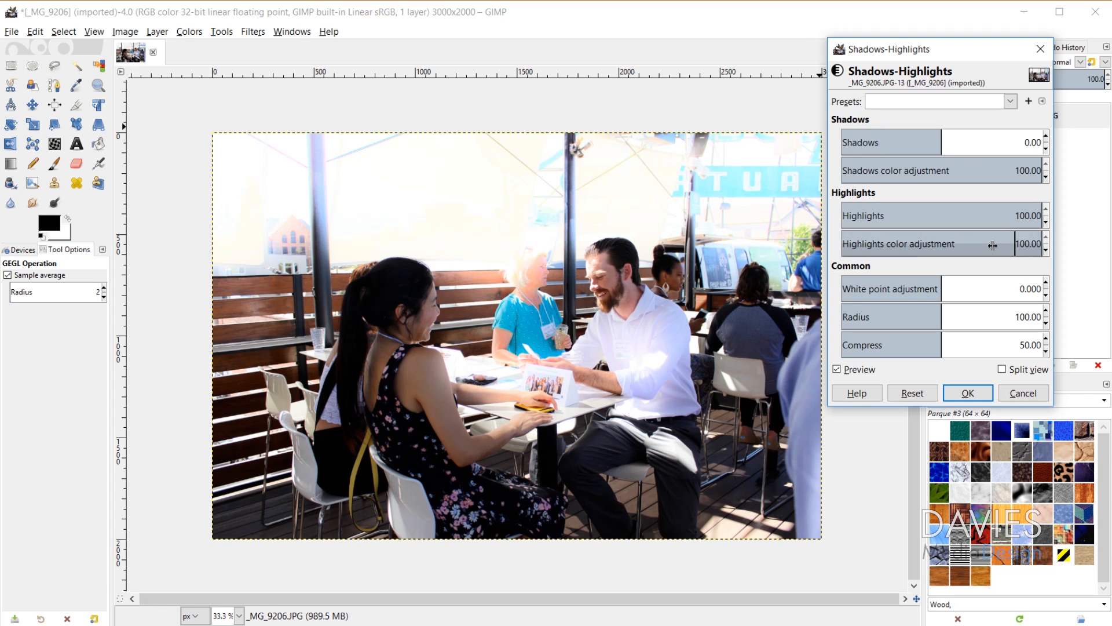
left_click_drag(1007, 237, 672, 285)
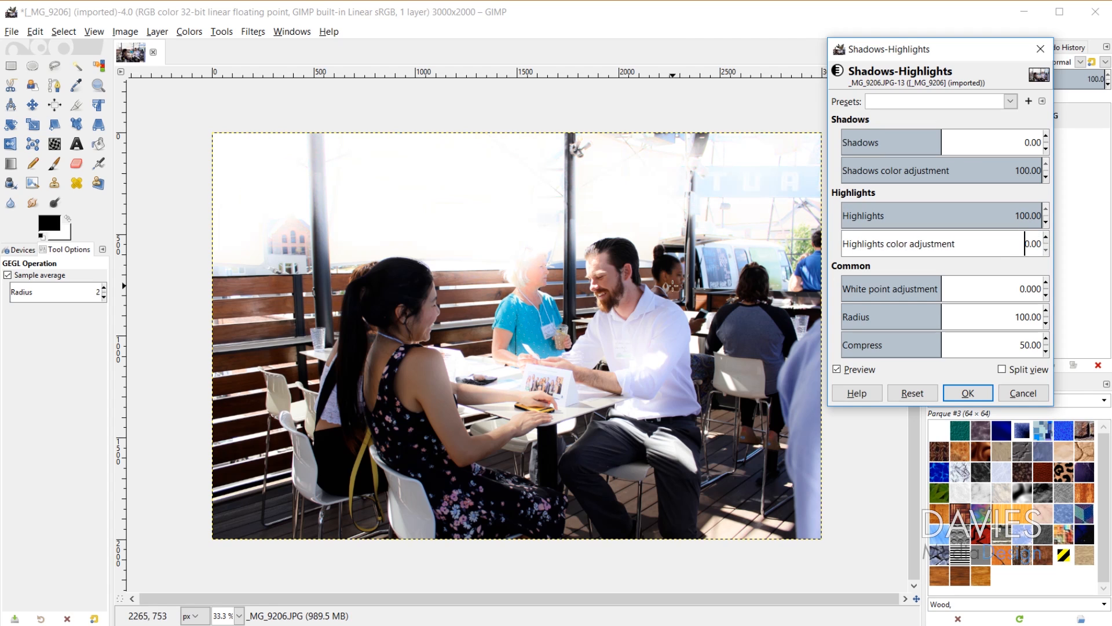
Step: Try Highlights at -100 with Highlights color adjustment at 100, and reset the adjustment to its defaults
left_click_drag(917, 220, 819, 189)
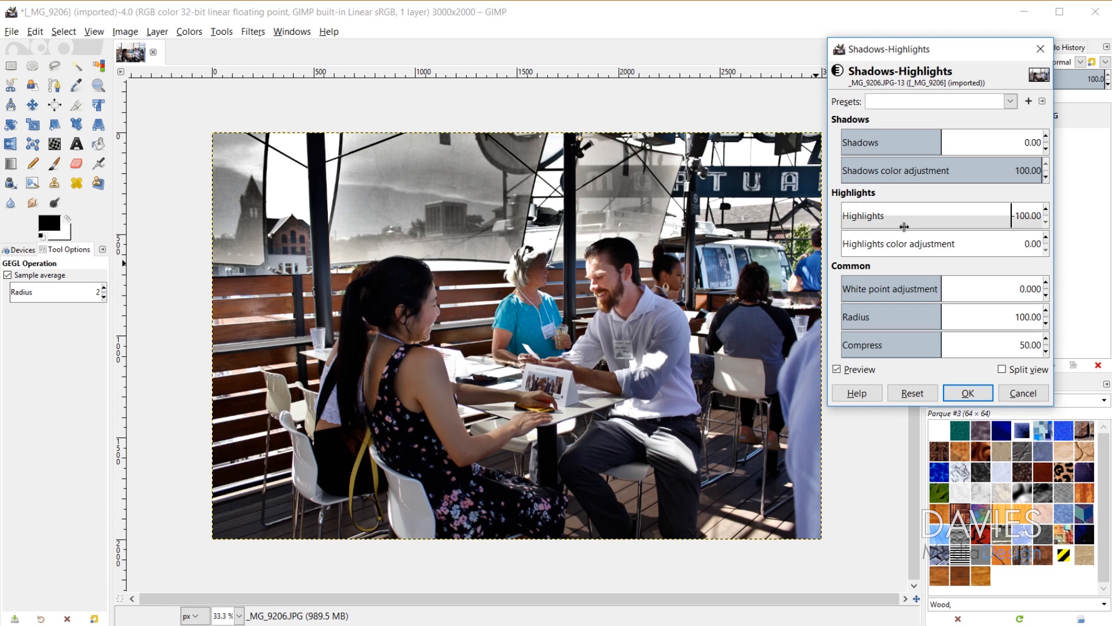
left_click_drag(842, 244, 1040, 244)
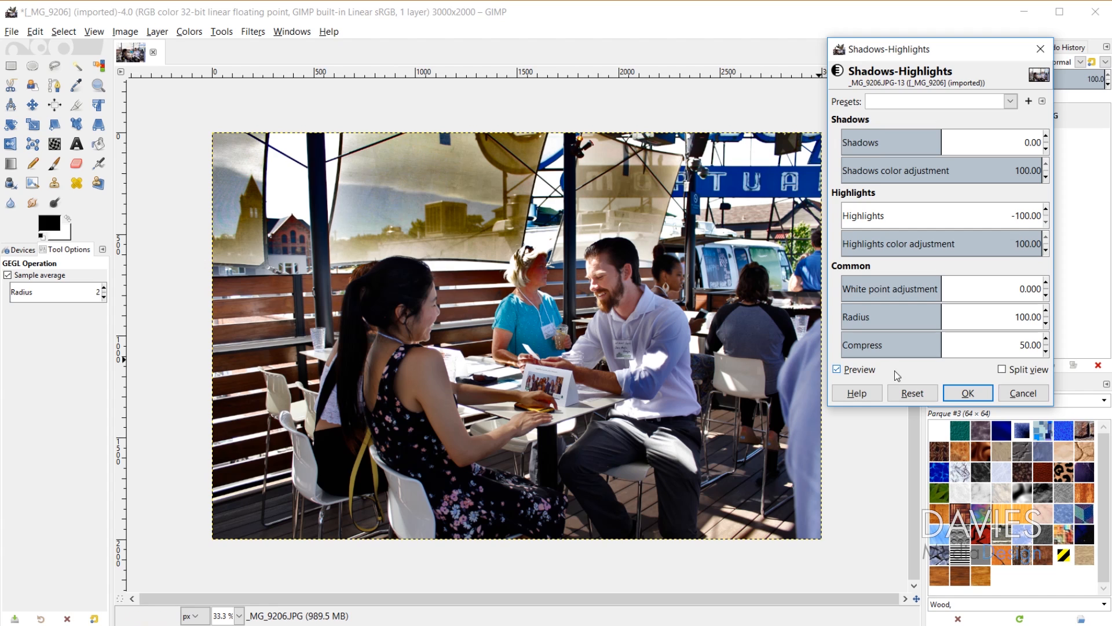
left_click(916, 393)
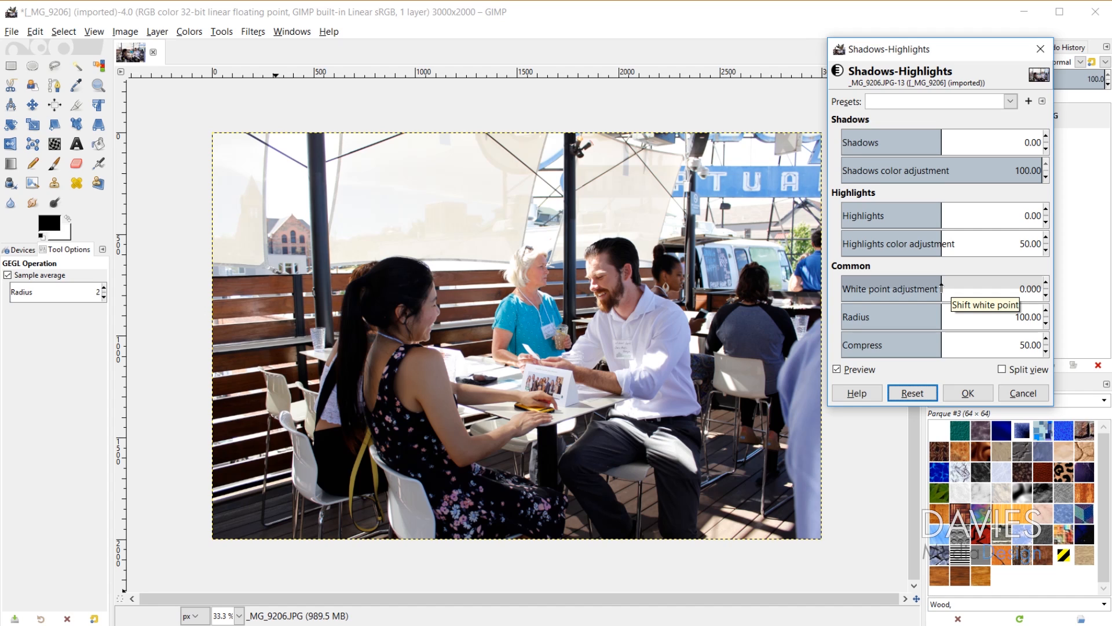
Step: Try White point adjustment at 10 and set it to -10
left_click_drag(942, 286, 1015, 287)
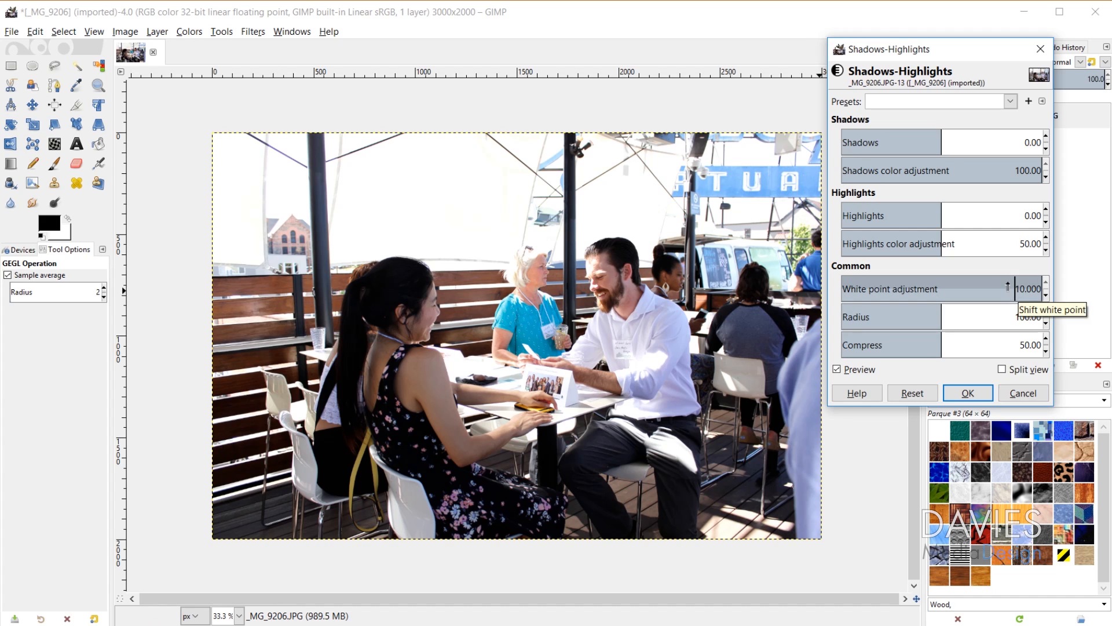
left_click_drag(1005, 285, 833, 289)
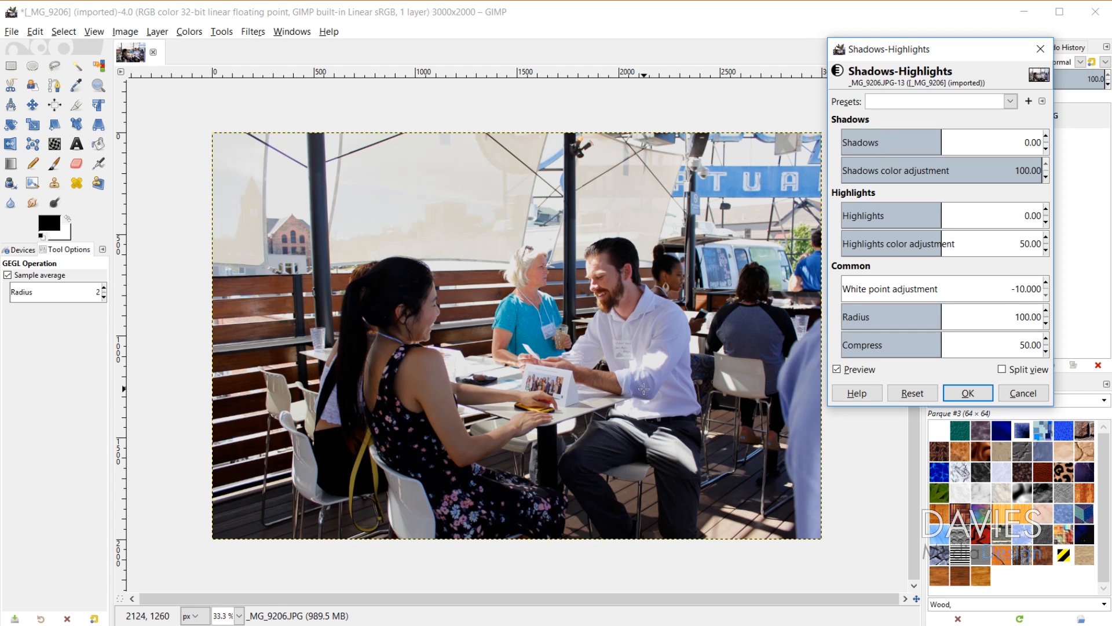
Step: Reset the adjustment, try Highlights at 100 with Radius at 250.88 and 0.10, and restore the defaults again
left_click(912, 393)
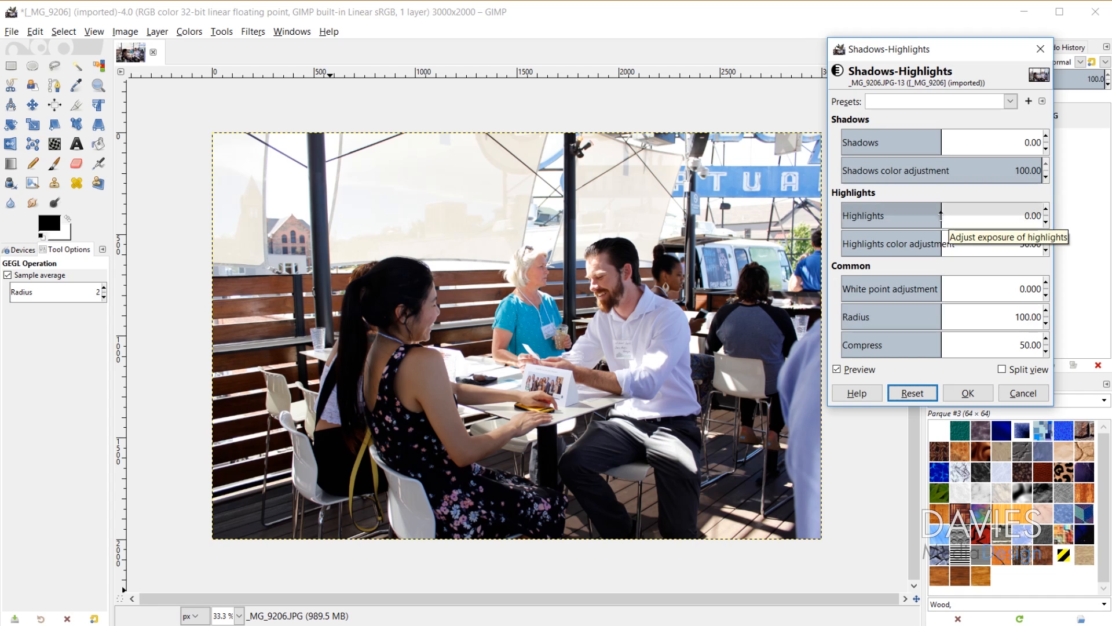
left_click_drag(942, 215, 1092, 218)
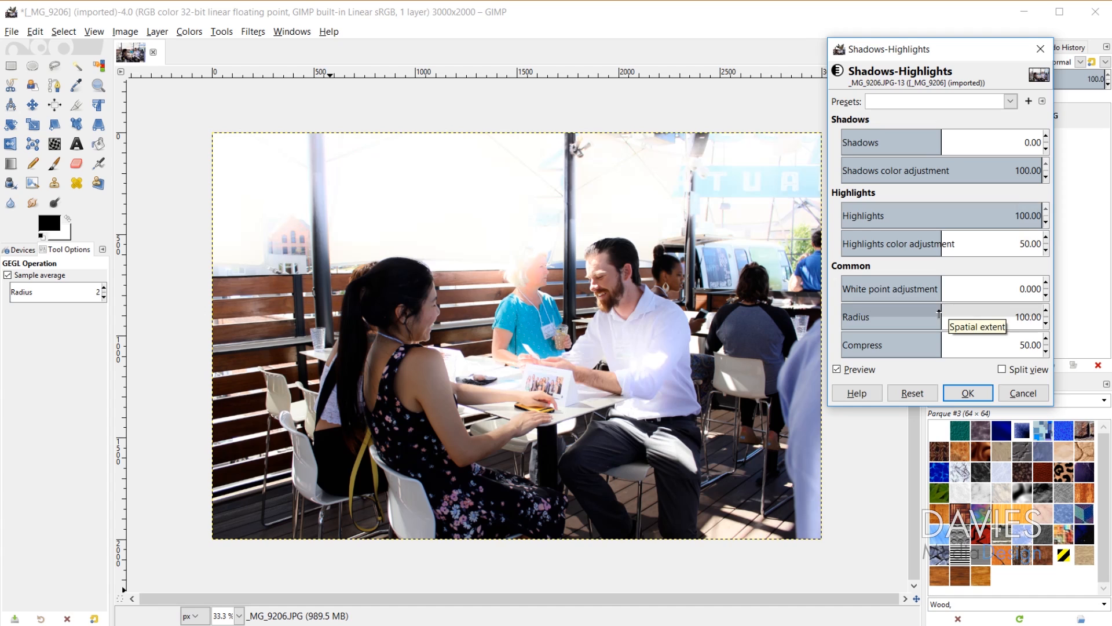
left_click_drag(944, 316, 1095, 314)
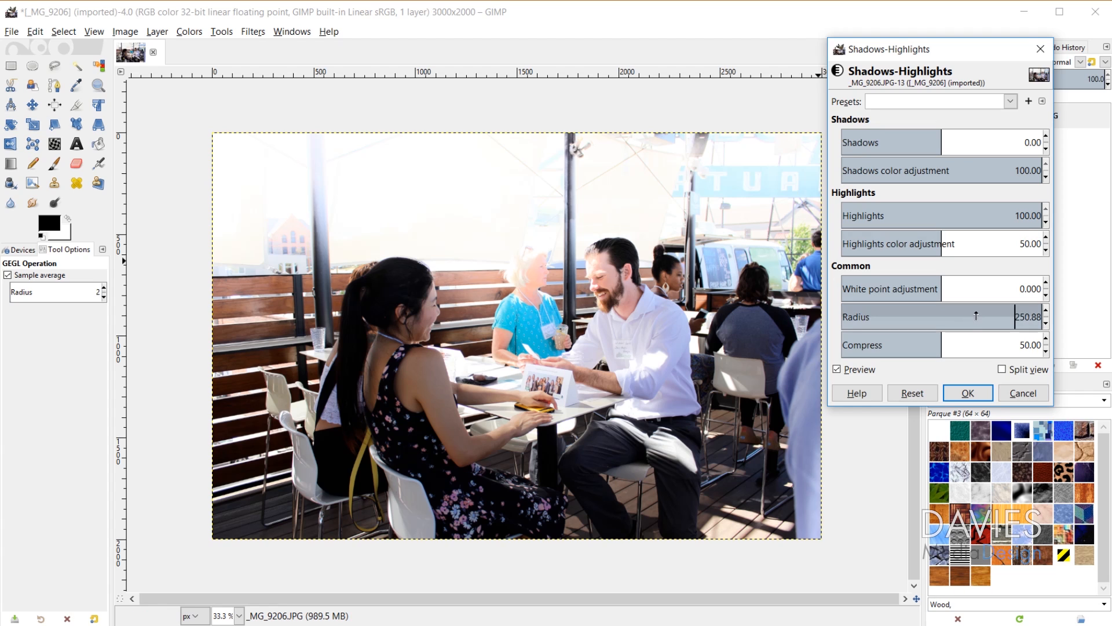
left_click_drag(975, 314, 822, 317)
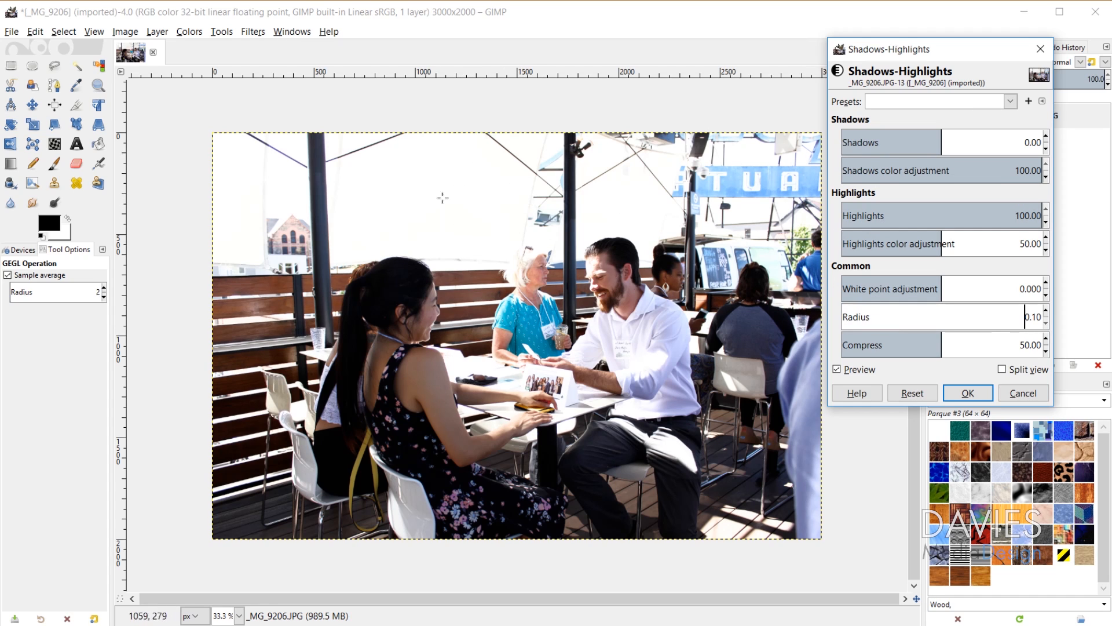
left_click_drag(852, 220, 1108, 204)
left_click(913, 393)
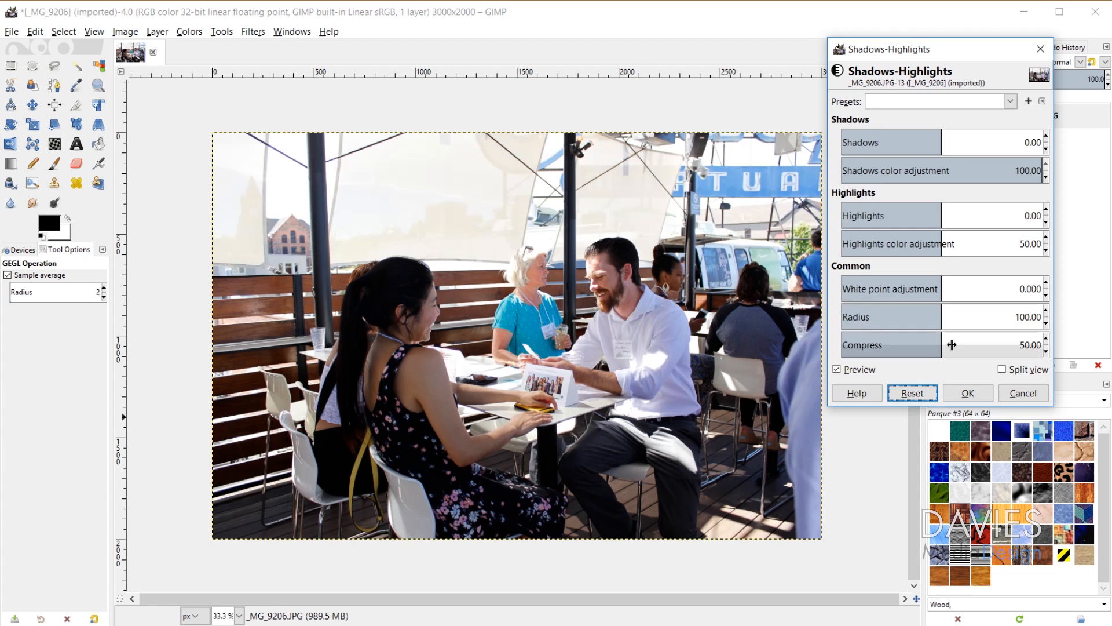
Step: Try Highlights at 100 with Compress at 100, 0 and 65.76, and reset the adjustment to its defaults
left_click_drag(938, 214, 1089, 214)
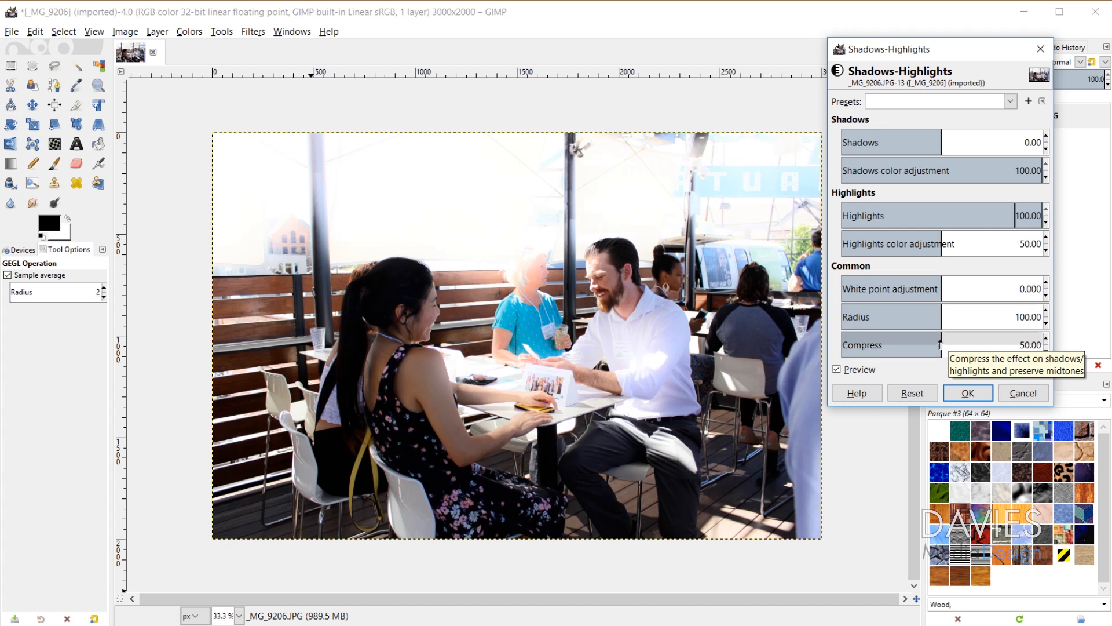
left_click_drag(939, 346, 1015, 344)
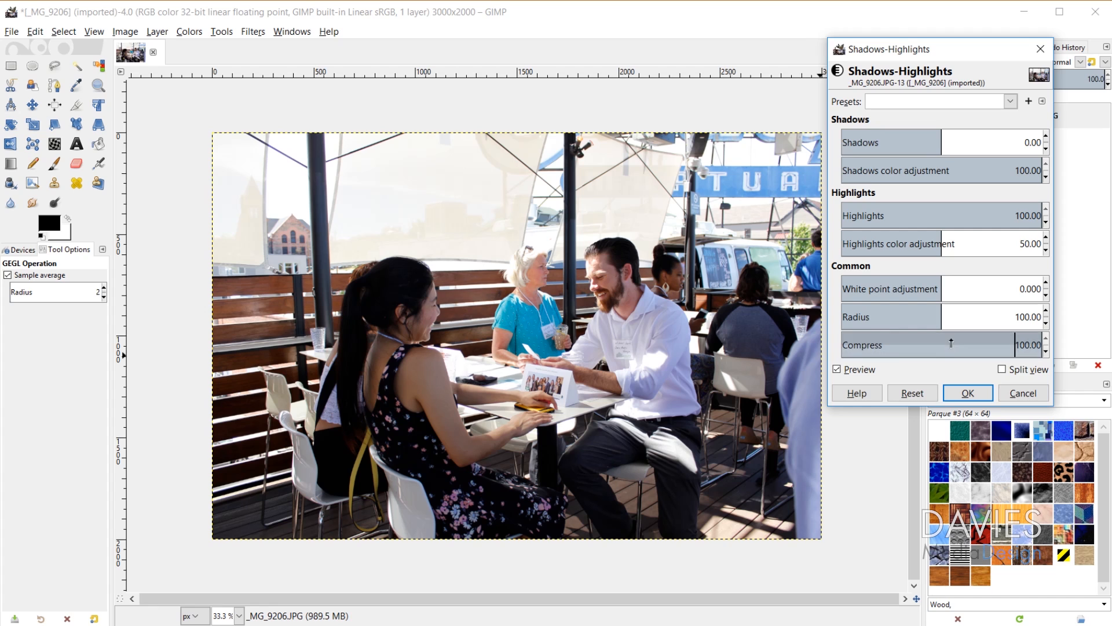
left_click_drag(985, 346, 844, 345)
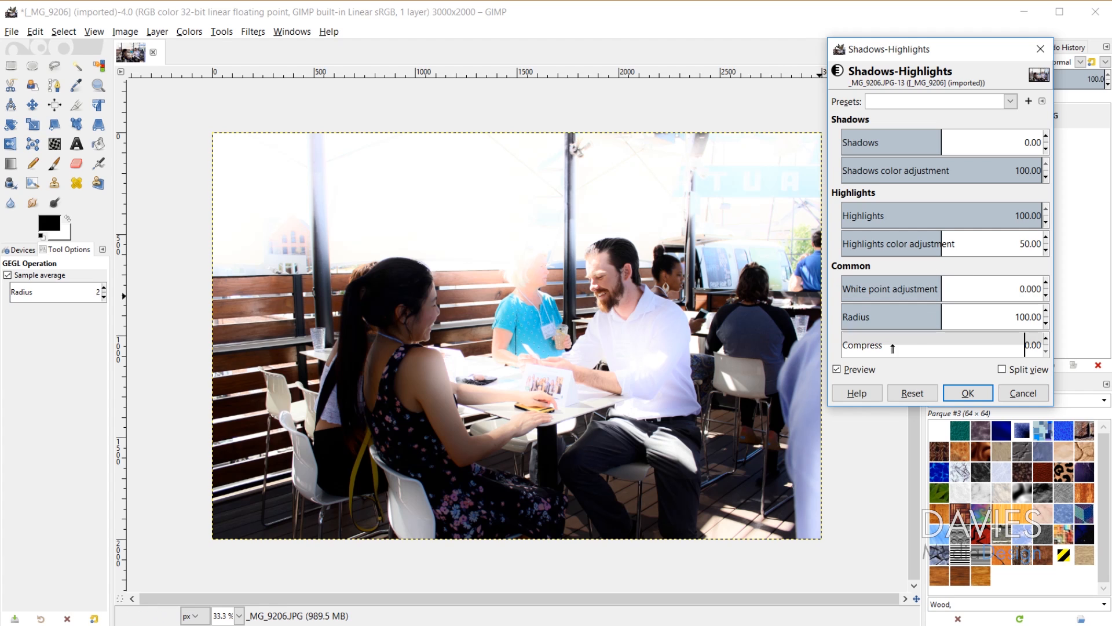
left_click_drag(892, 347, 951, 346)
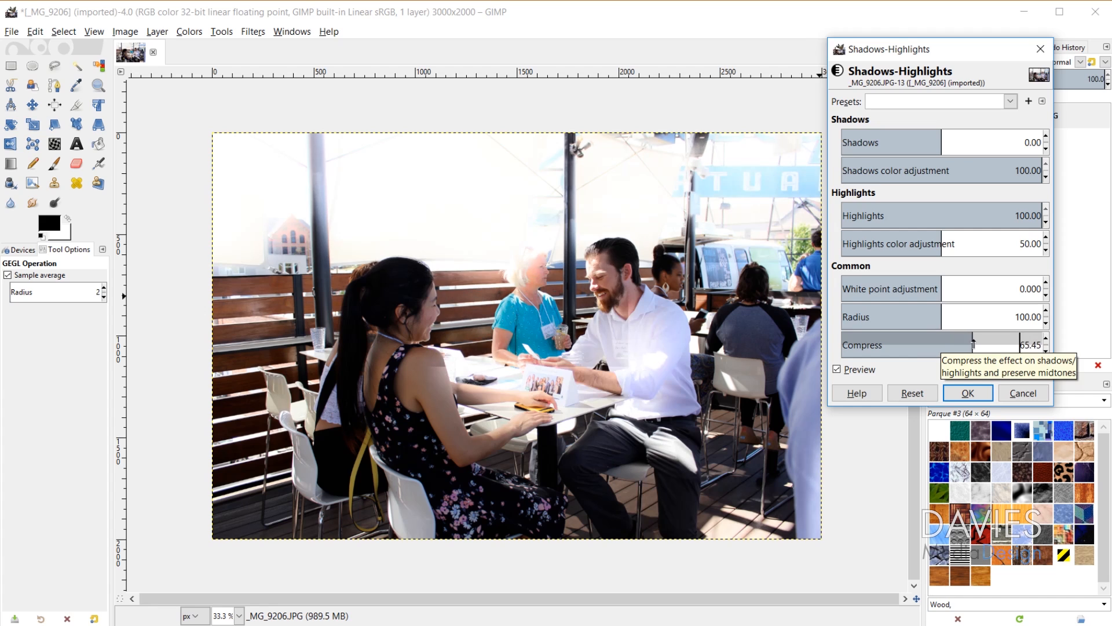
left_click(974, 345)
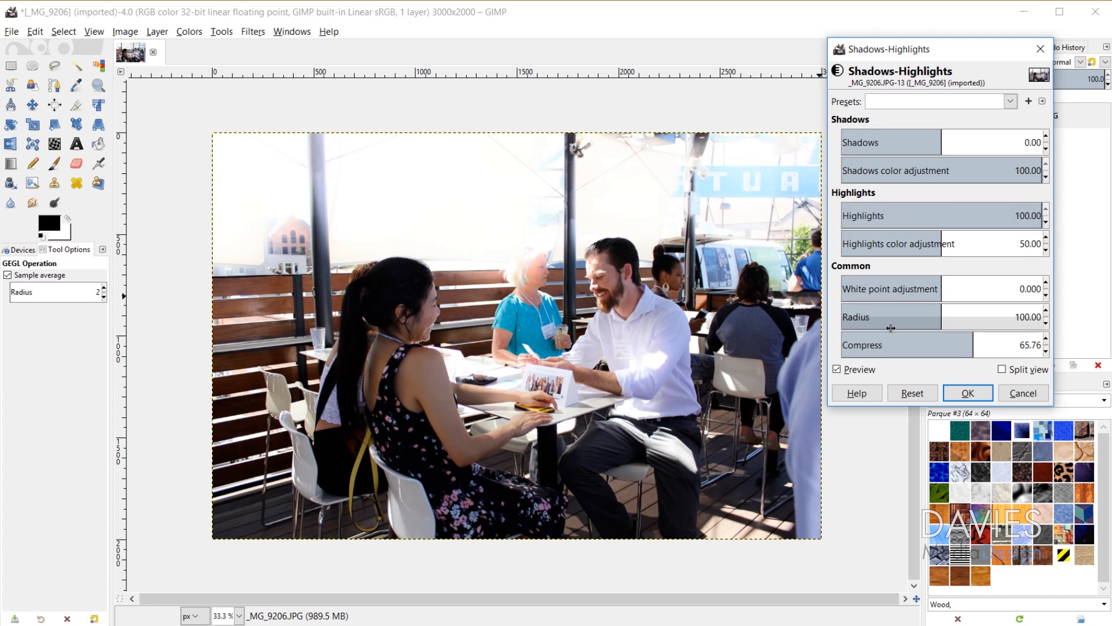
left_click(911, 393)
Step: Try Shadows at 100 with Compress at 100 and 0, and reset the adjustment to its defaults
left_click_drag(947, 139, 1047, 140)
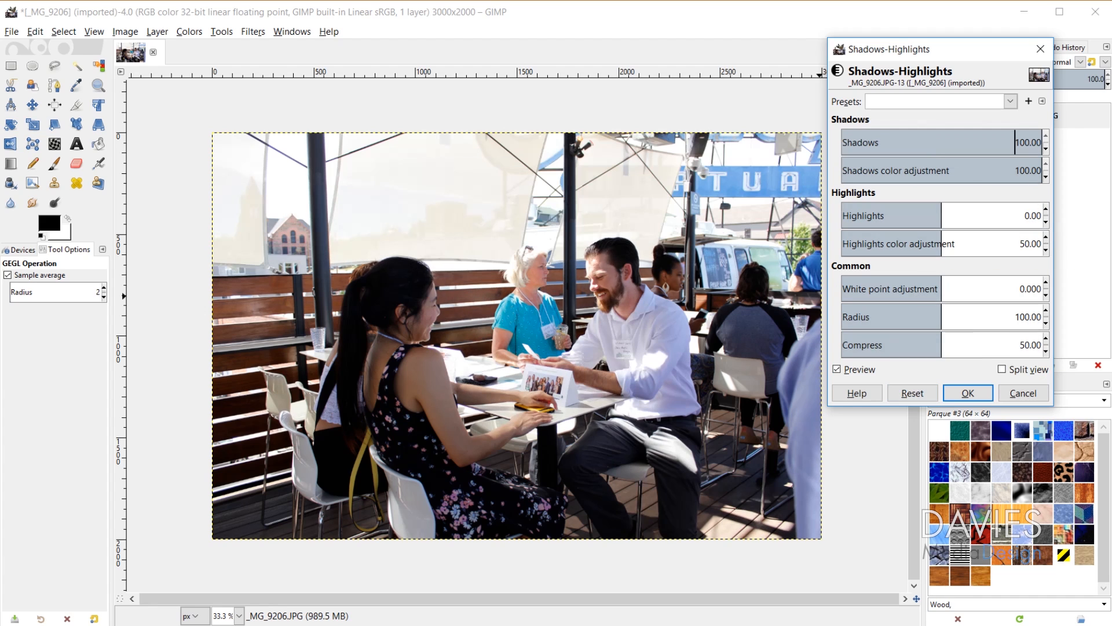
left_click_drag(938, 344, 1042, 345)
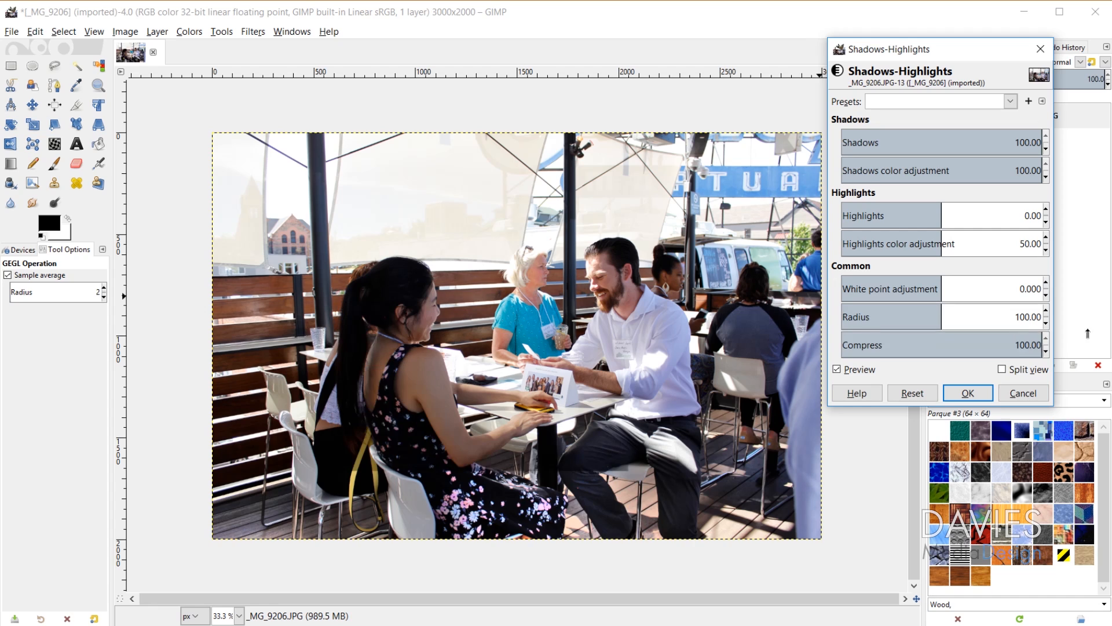
left_click_drag(965, 345, 1080, 343)
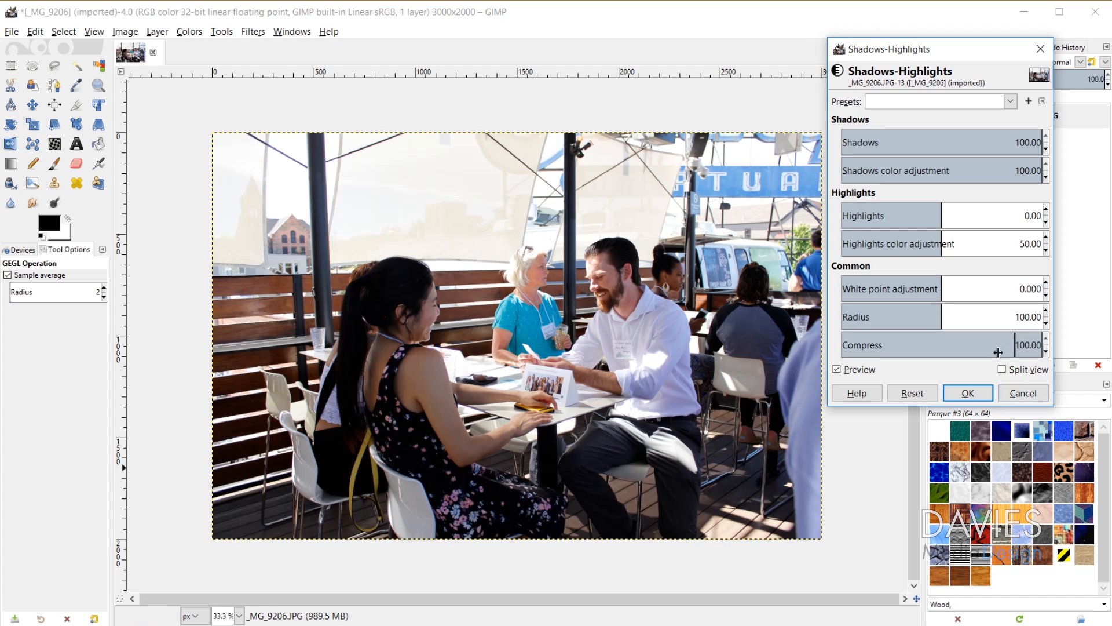
left_click_drag(980, 336, 853, 345)
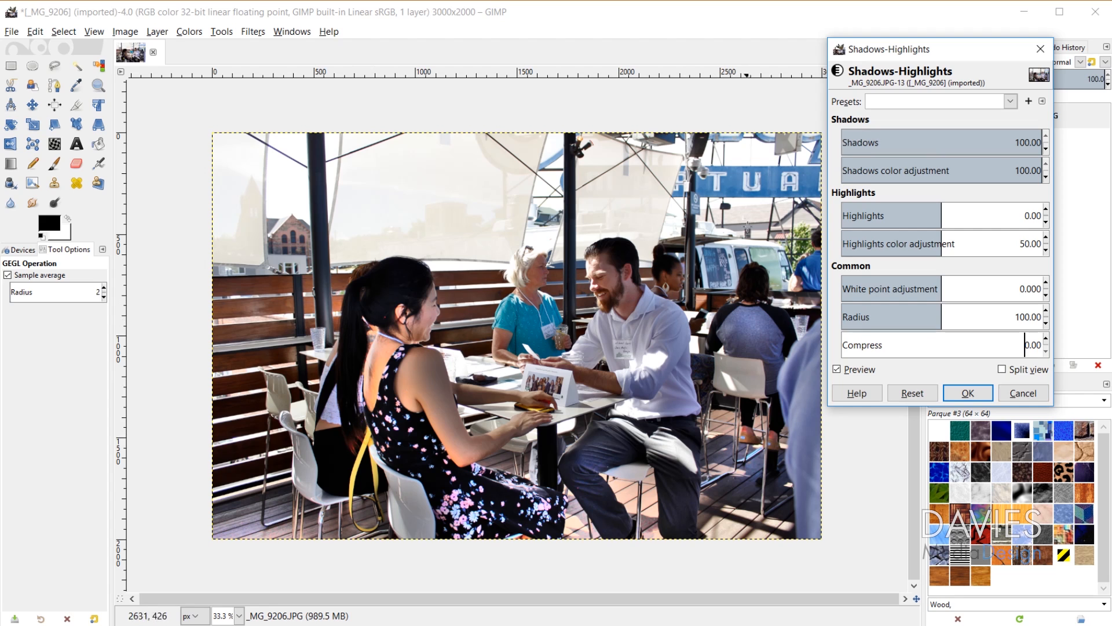
left_click(913, 393)
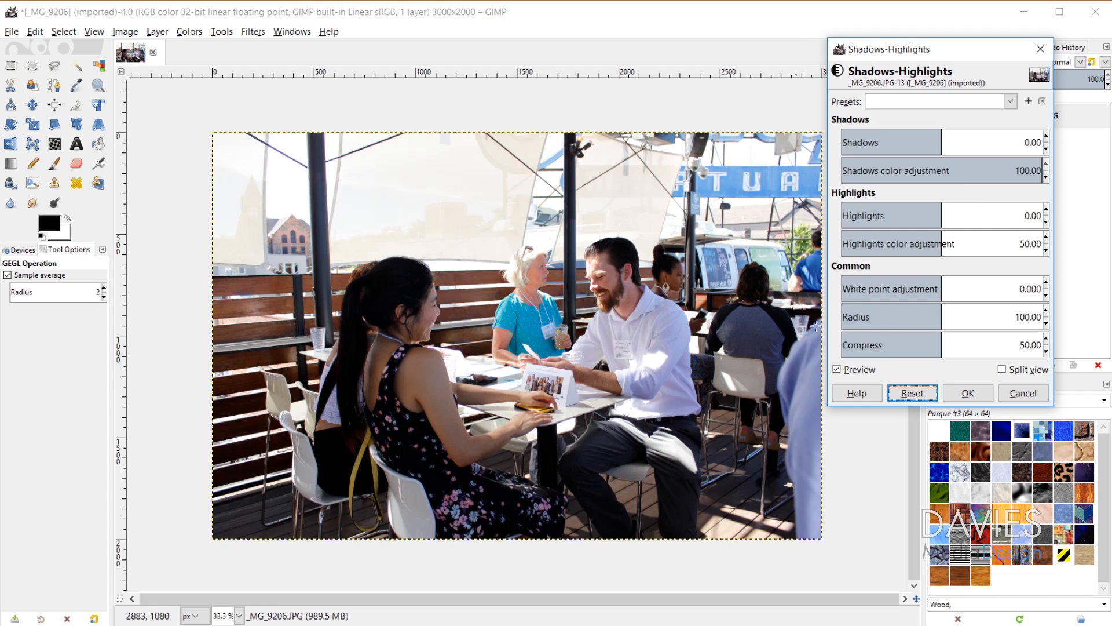
Step: Brighten the photo's dark areas by setting Shadows to 50.30
left_click_drag(940, 139, 985, 136)
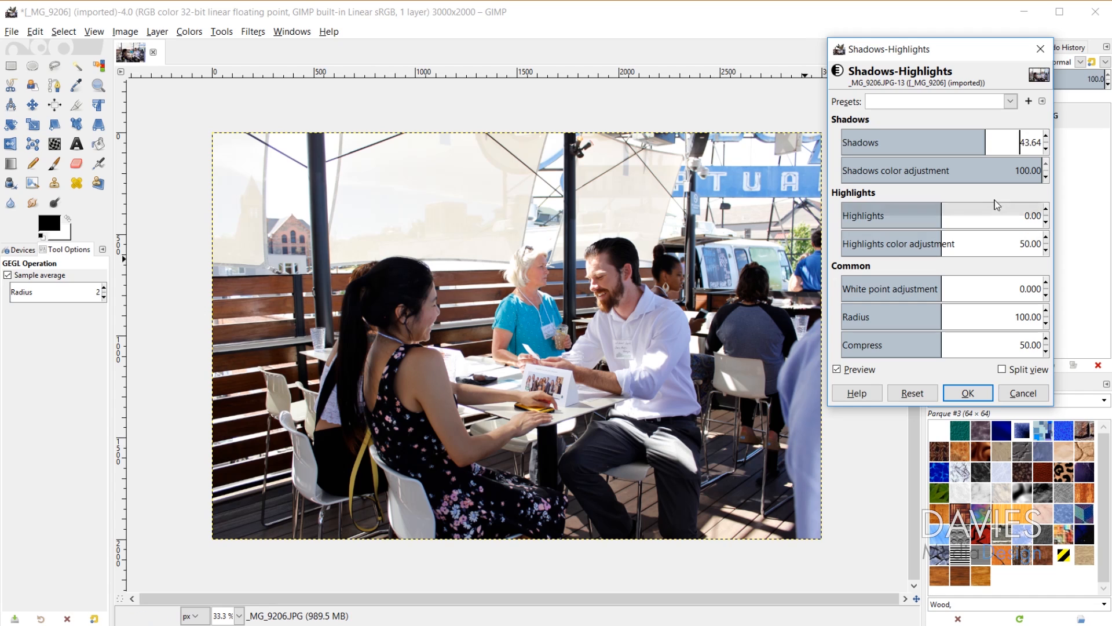
left_click_drag(988, 135, 1007, 134)
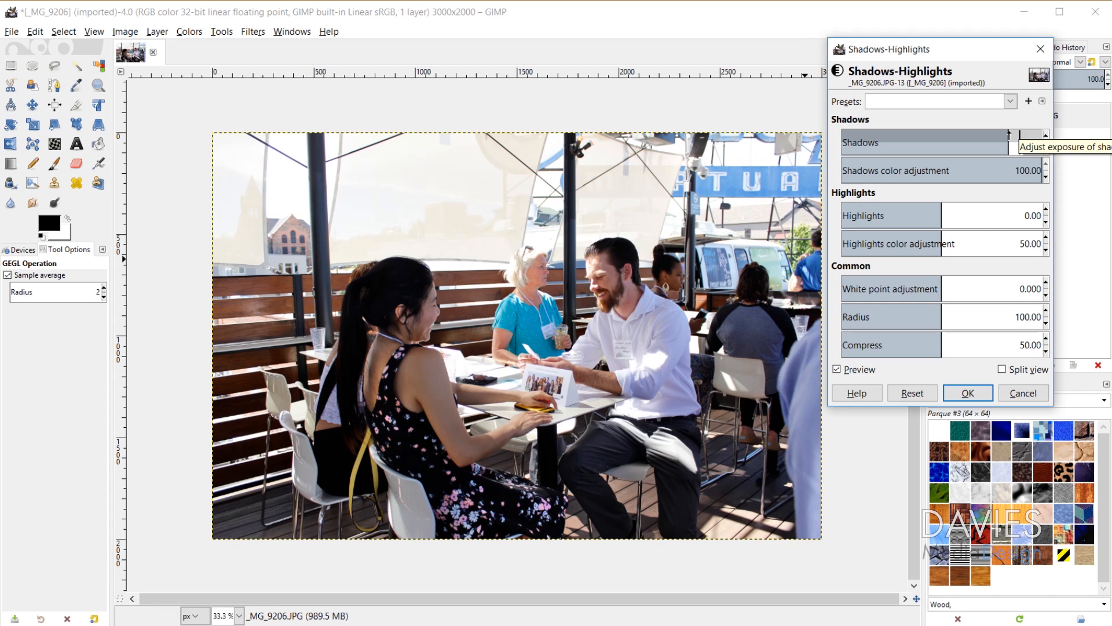
left_click_drag(1008, 135, 994, 136)
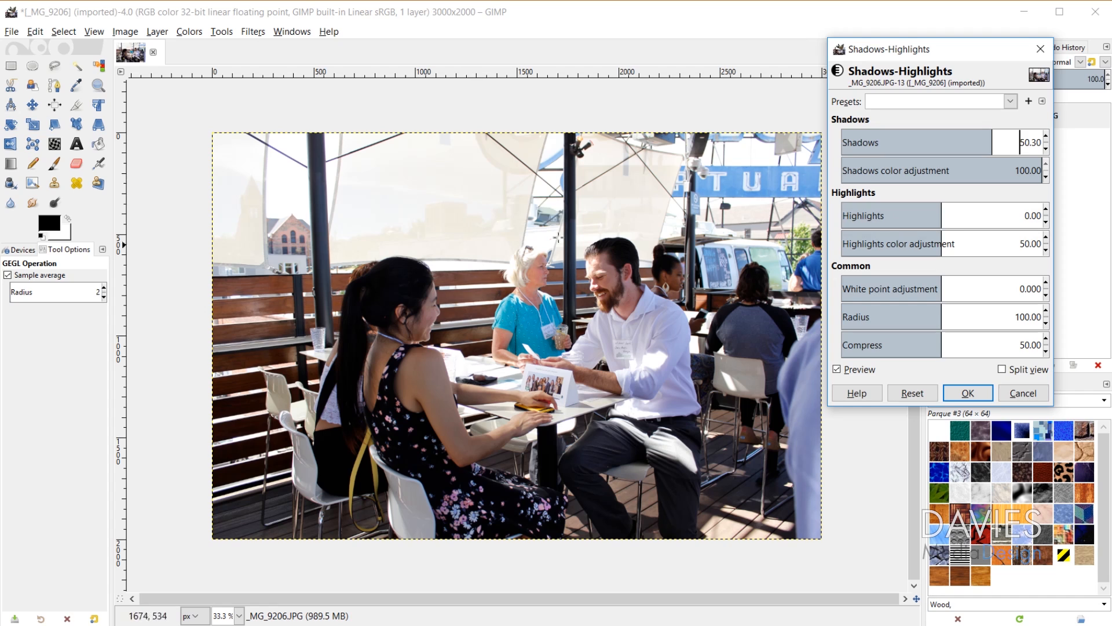
Step: Set Highlights to -32.73 and Highlights color adjustment to 68.18, and compare the photo with the preview off and on
left_click_drag(940, 212, 912, 215)
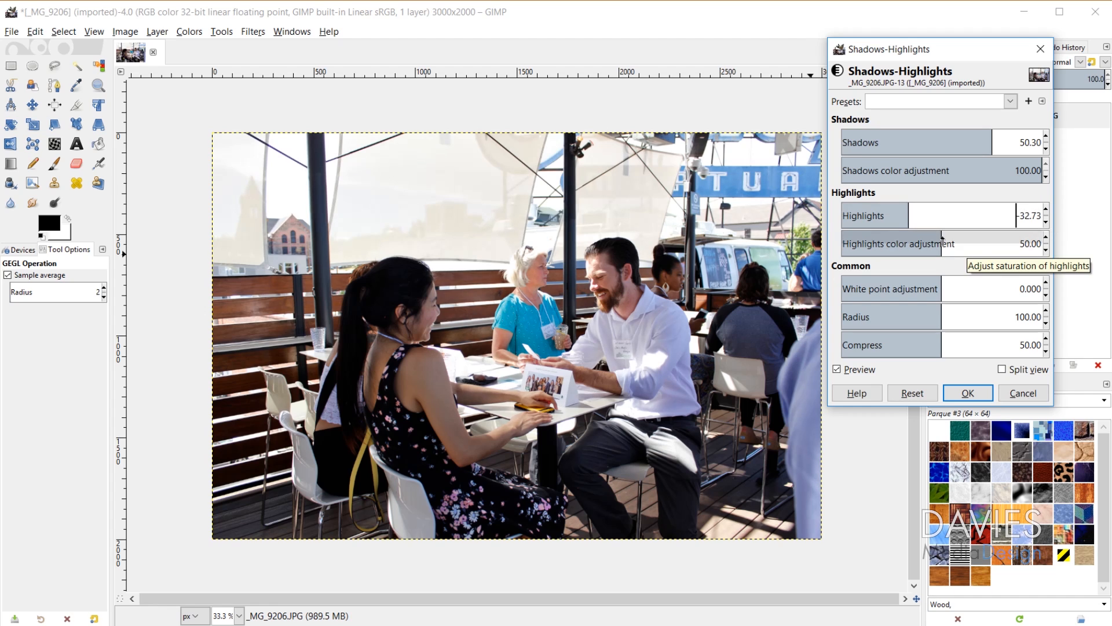
left_click_drag(943, 240, 989, 240)
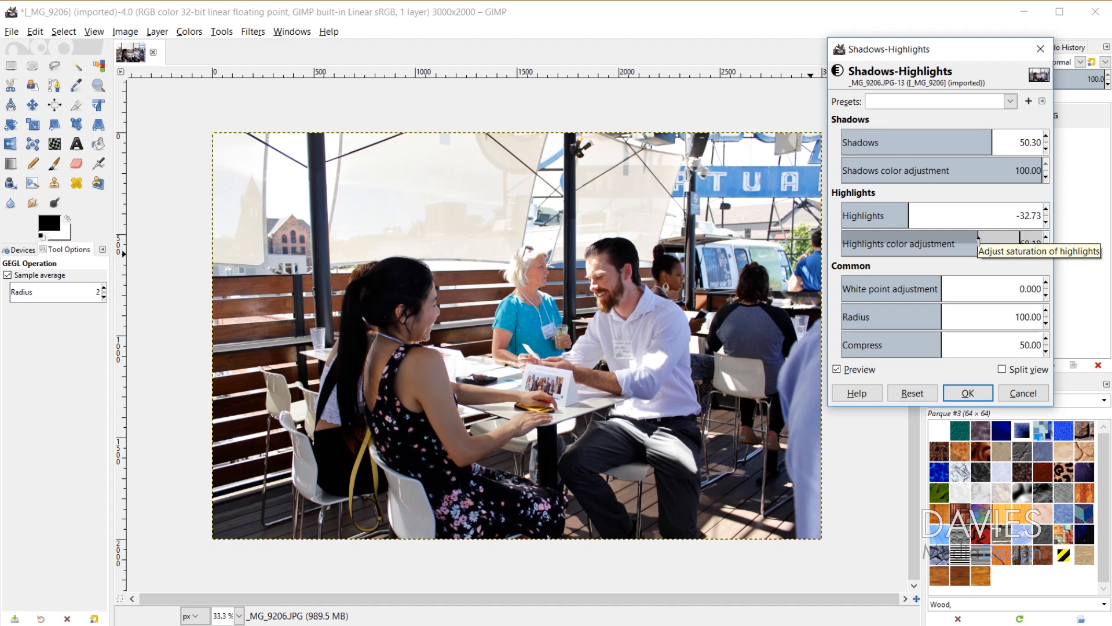
left_click(838, 369)
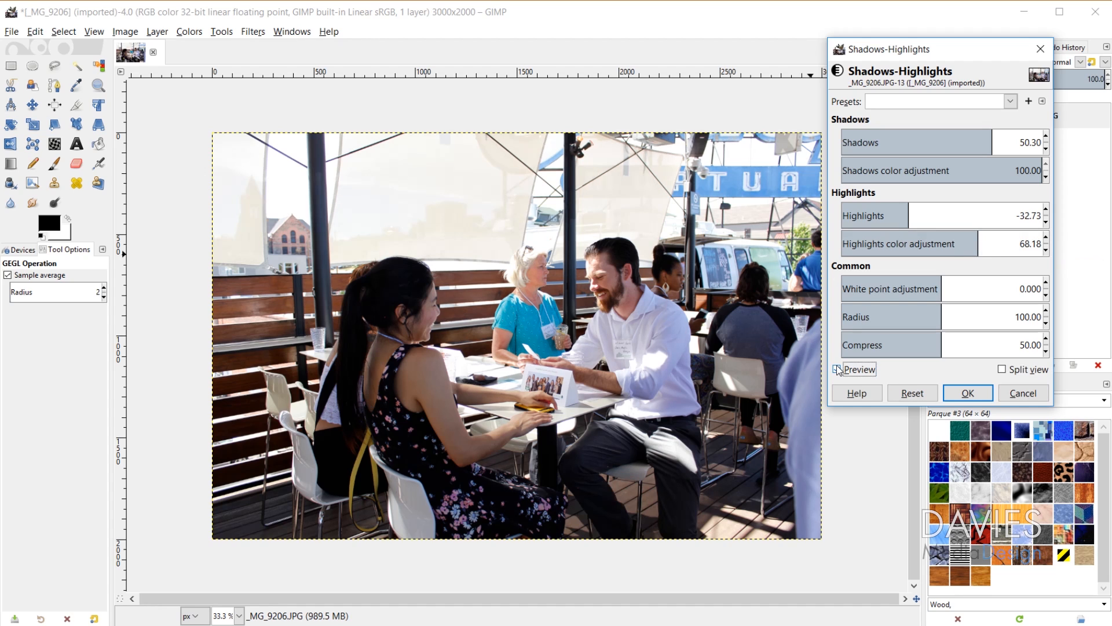
left_click(838, 369)
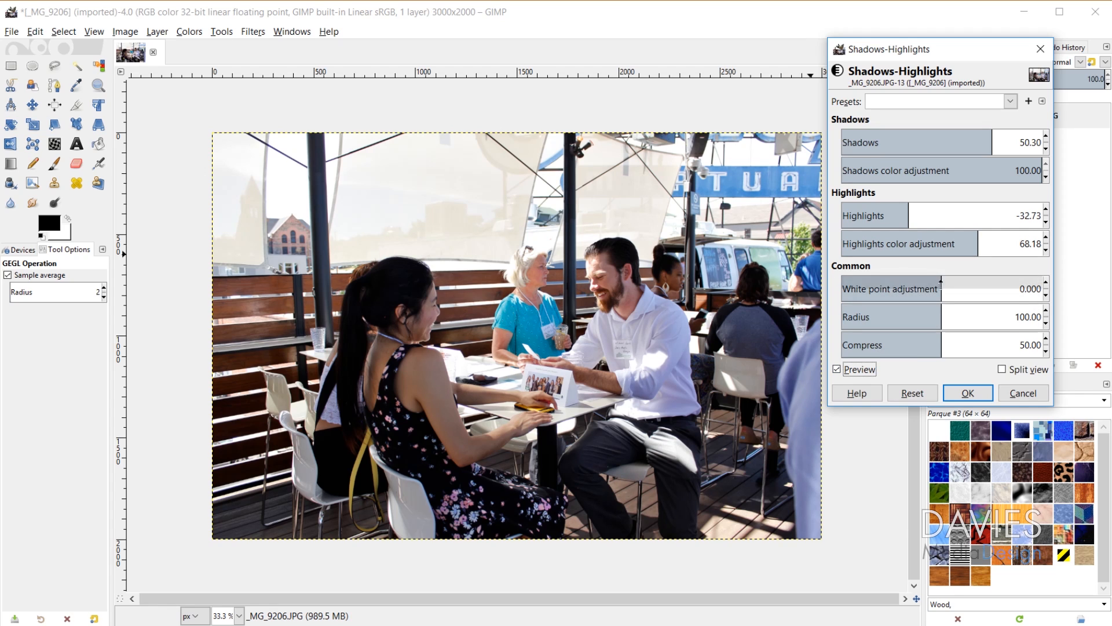
Step: Set White point adjustment to -1.455 and Radius to 81.27, and compare the photo with the preview off and on
mouse_move(947, 283)
left_mouse_down()
mouse_move(977, 283)
mouse_move(910, 290)
mouse_move(928, 288)
left_mouse_up()
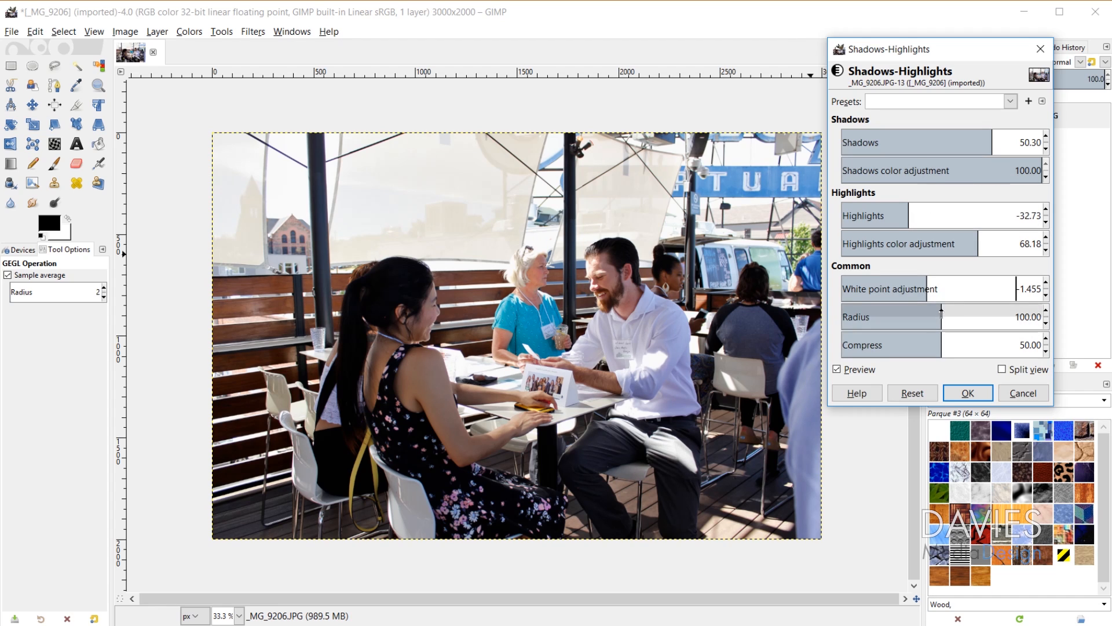
mouse_move(941, 313)
left_mouse_down()
mouse_move(1071, 313)
mouse_move(823, 315)
mouse_move(957, 311)
left_mouse_up()
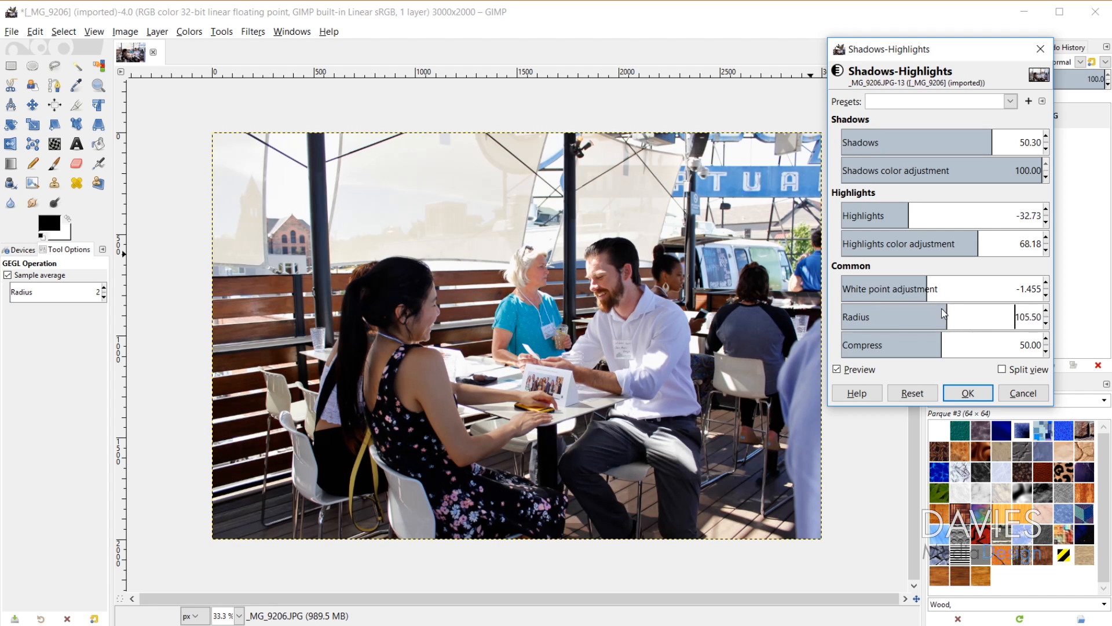
left_click_drag(926, 313, 927, 321)
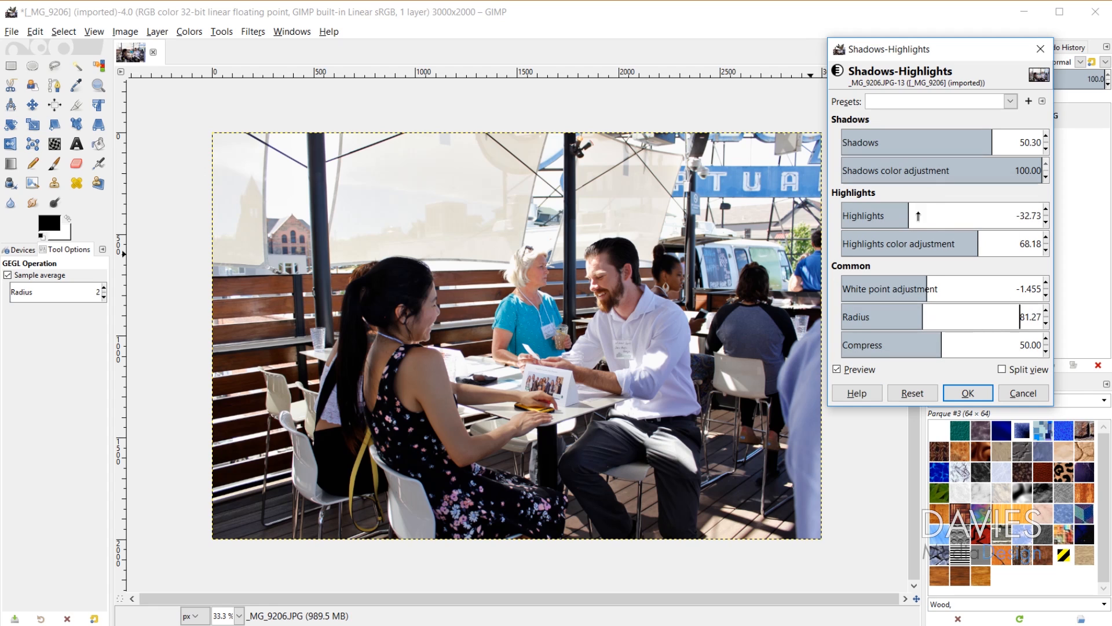
left_click(842, 371)
left_click(841, 370)
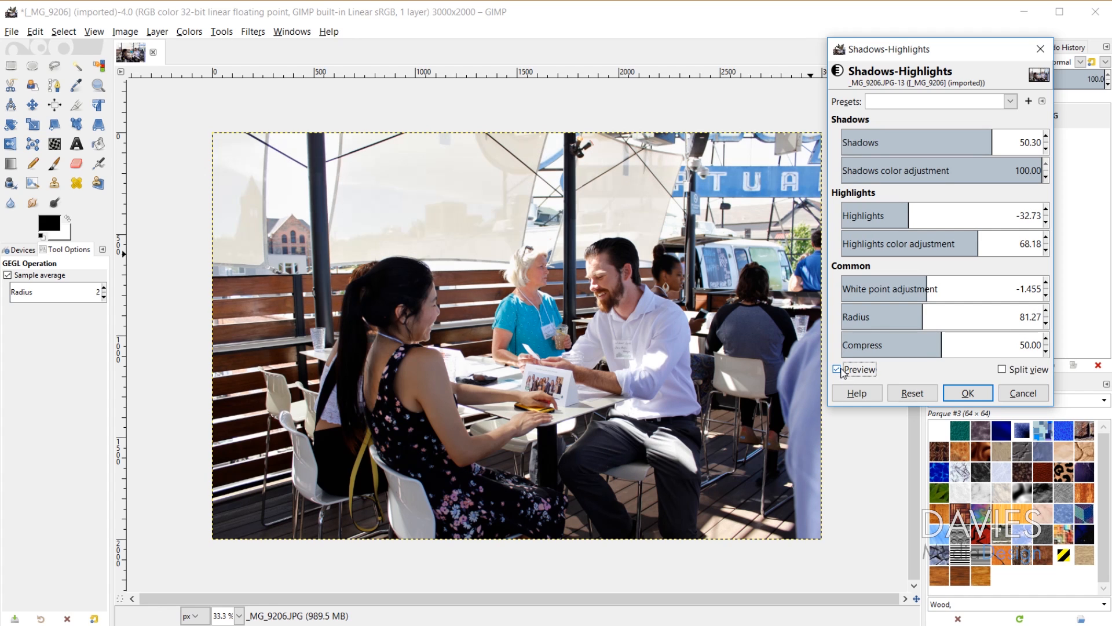
Step: Try a lower Compress value and set Compress to 63.94
left_click(949, 337)
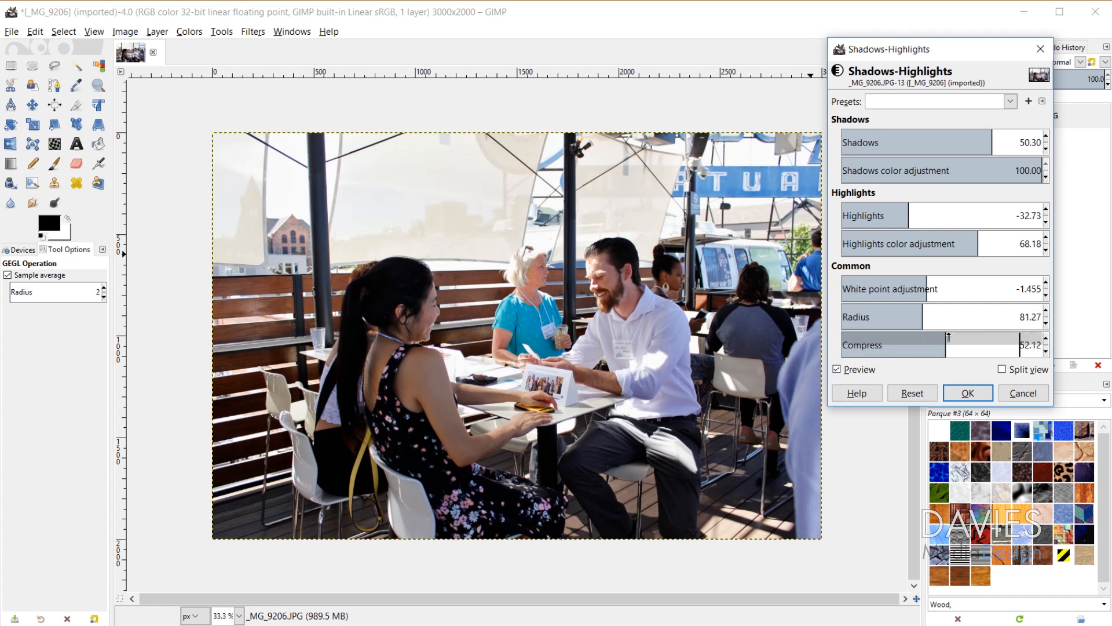
left_click_drag(948, 338, 899, 341)
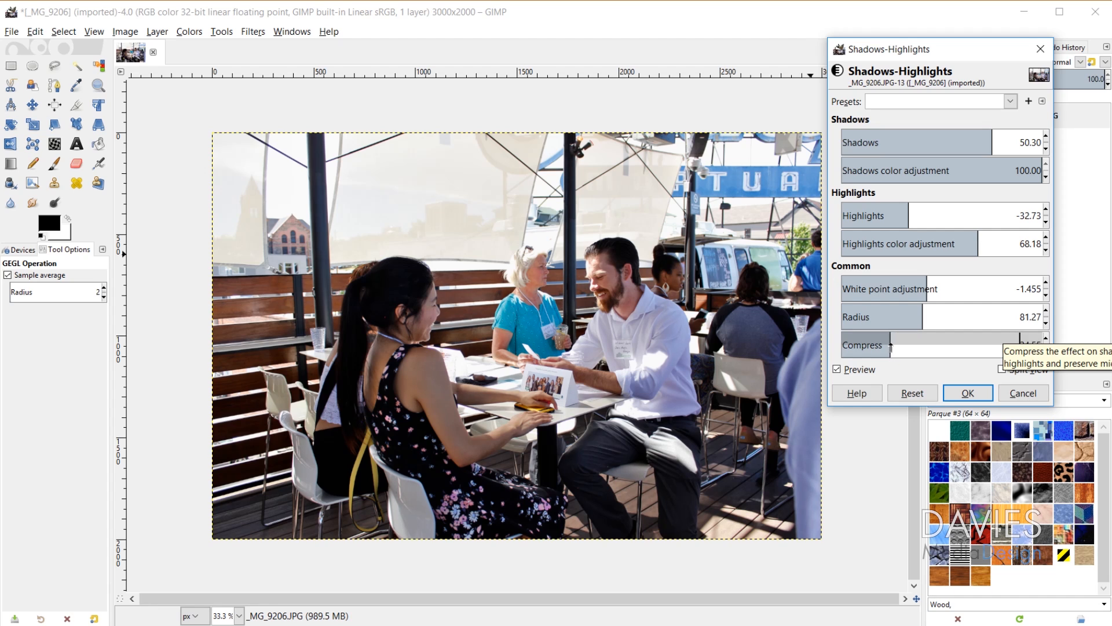
left_click_drag(891, 346, 970, 341)
Step: Compare the photo twice with the preview off and on, and apply the Shadows-Highlights adjustment
left_click(837, 369)
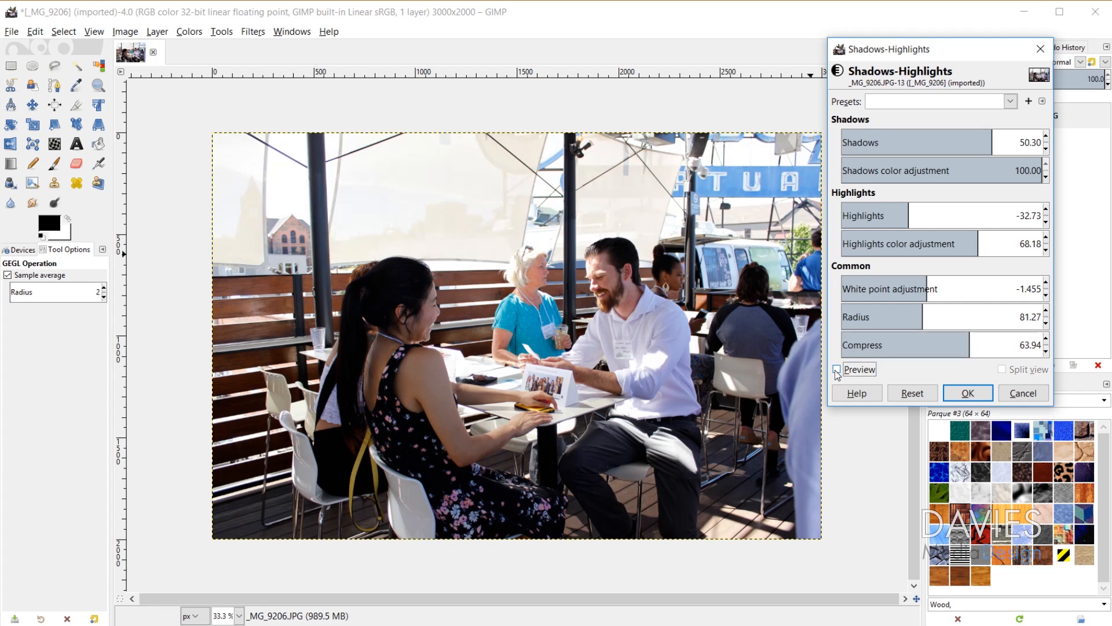
left_click(837, 370)
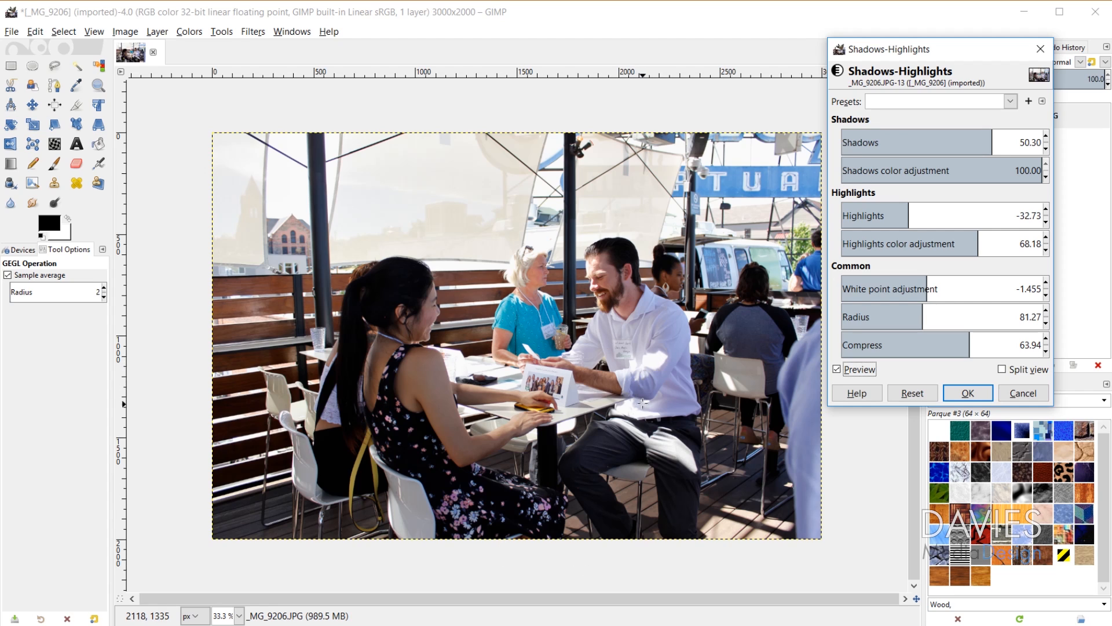
left_click(838, 371)
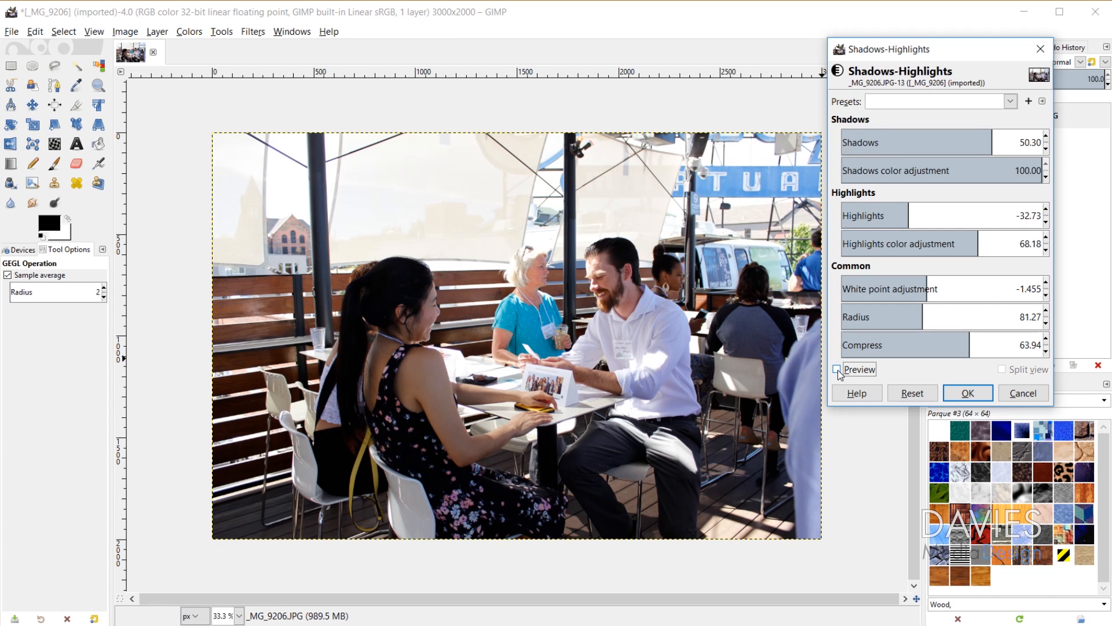
left_click(840, 369)
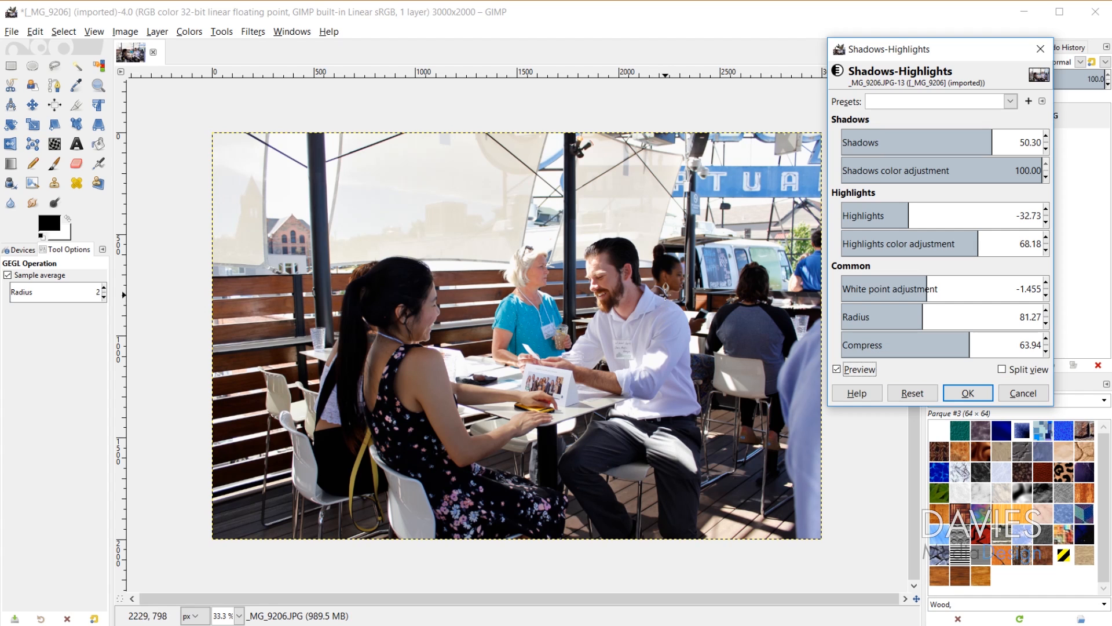
left_click(968, 393)
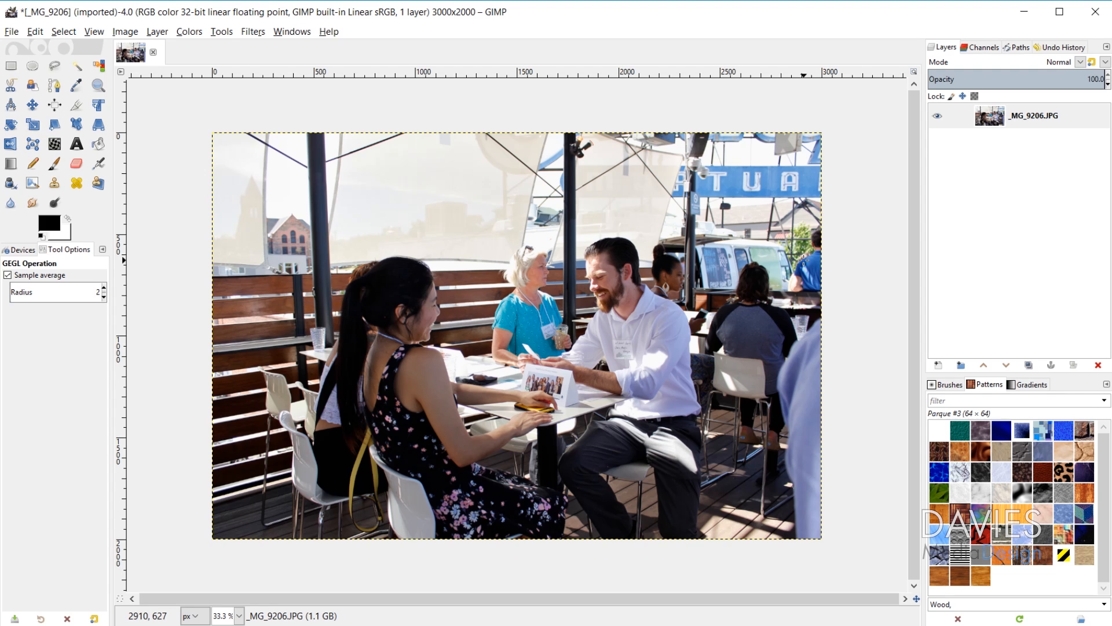